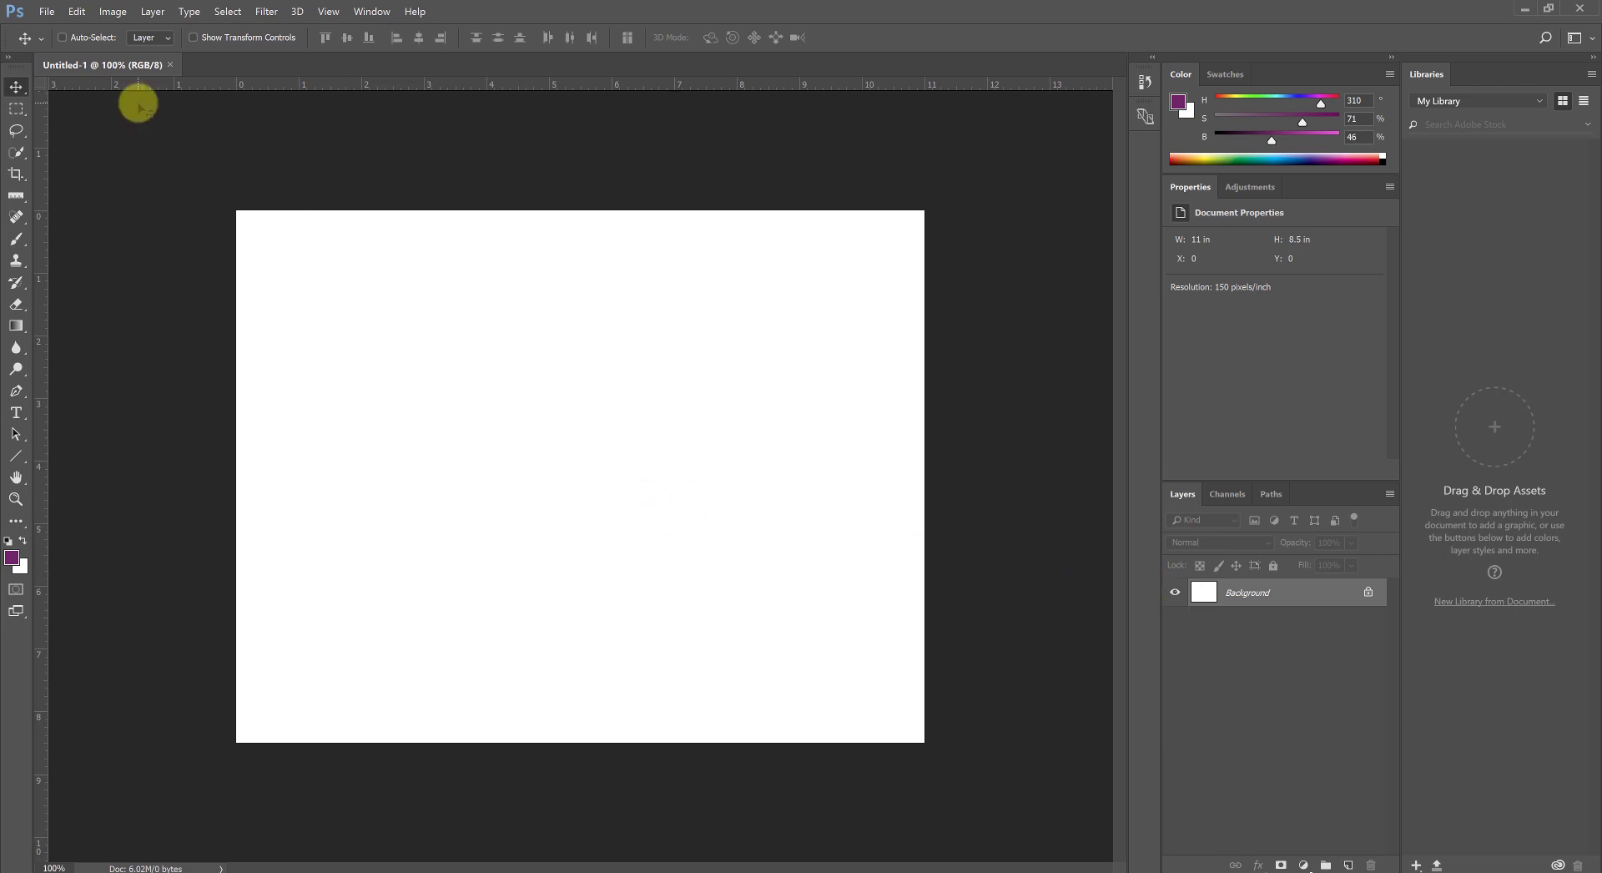
Open Edit > Preferences > General and move the dialog over the canvas.
{"action": "left_click", "coordinate": [77, 11]}
{"action": "mouse_move", "coordinate": [99, 497]}
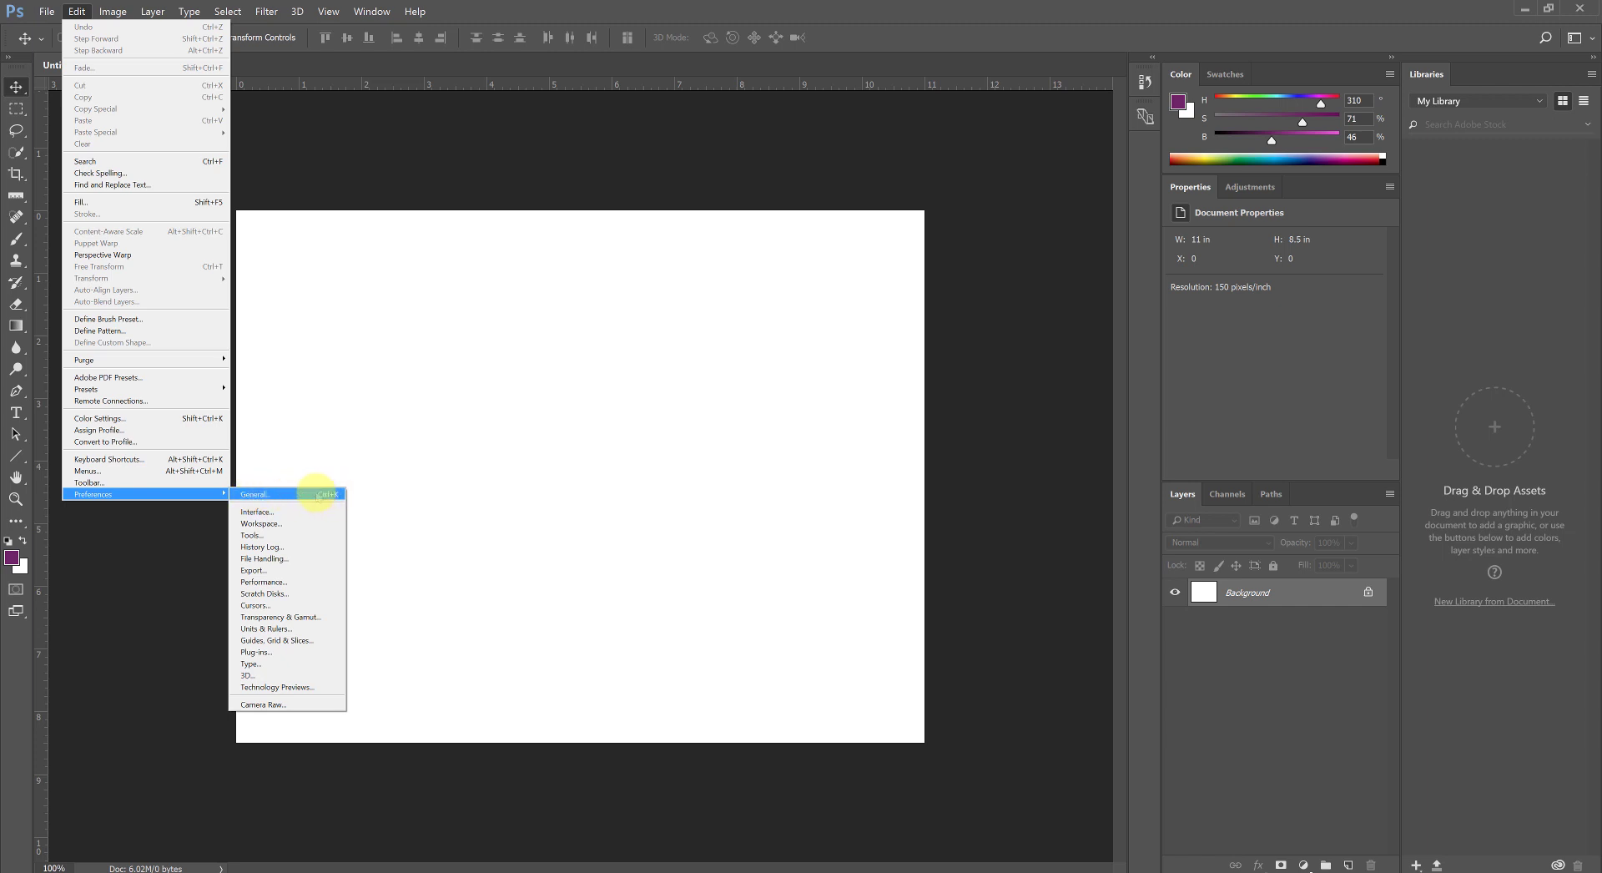
{"action": "left_click", "coordinate": [317, 494]}
{"action": "left_click_drag", "start_coordinate": [688, 144], "coordinate": [468, 240]}
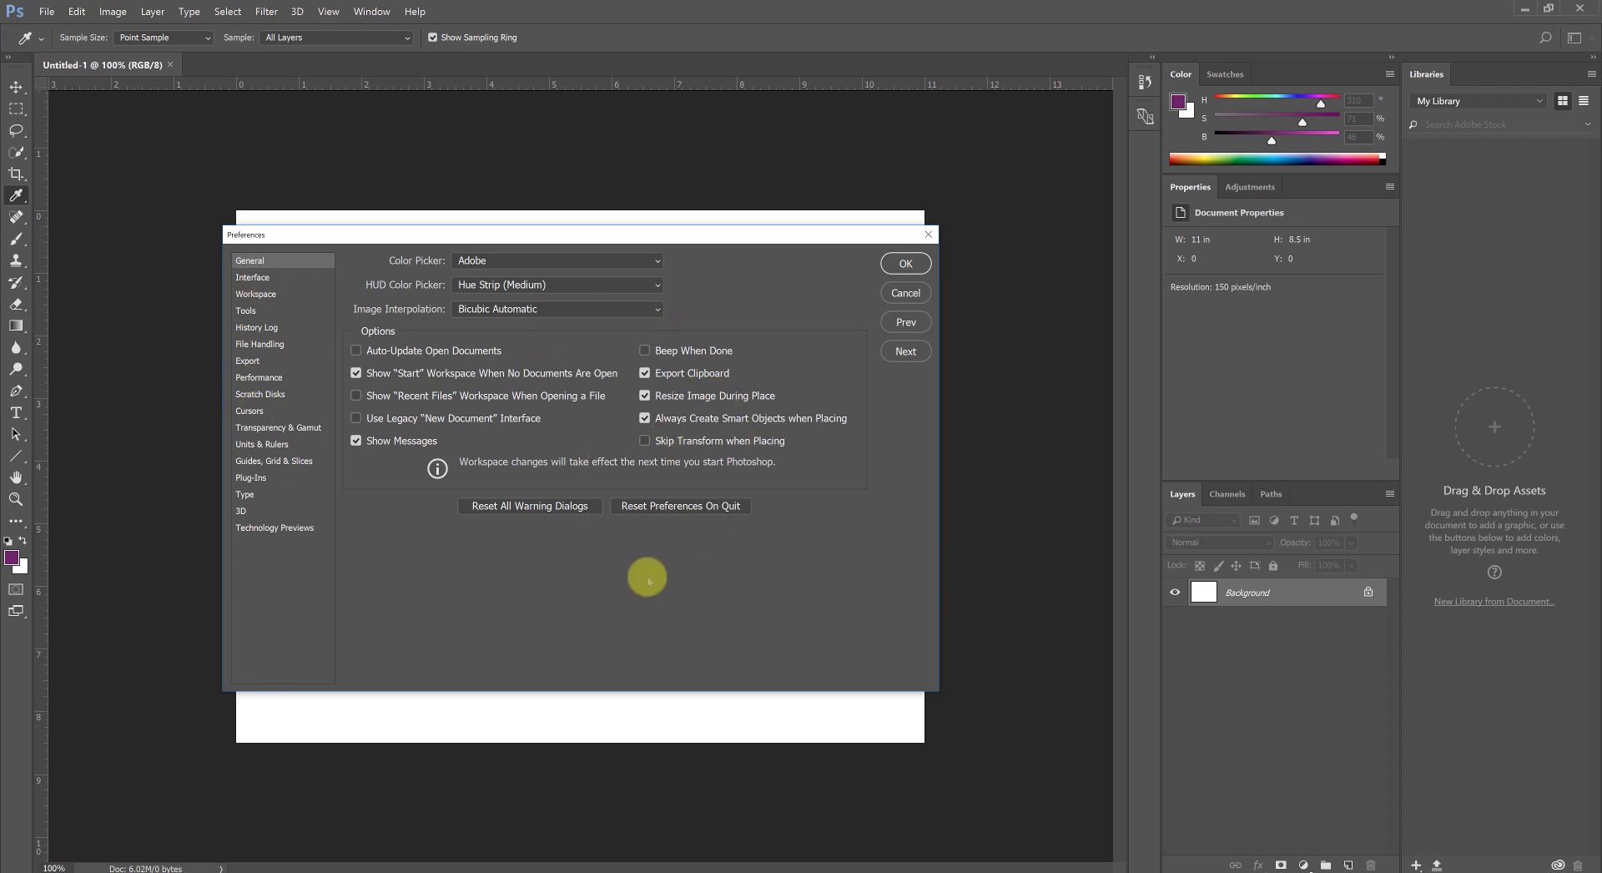
Review the HUD Color Picker styles twice, keeping Hue Strip (Medium).
{"action": "left_click", "coordinate": [658, 284]}
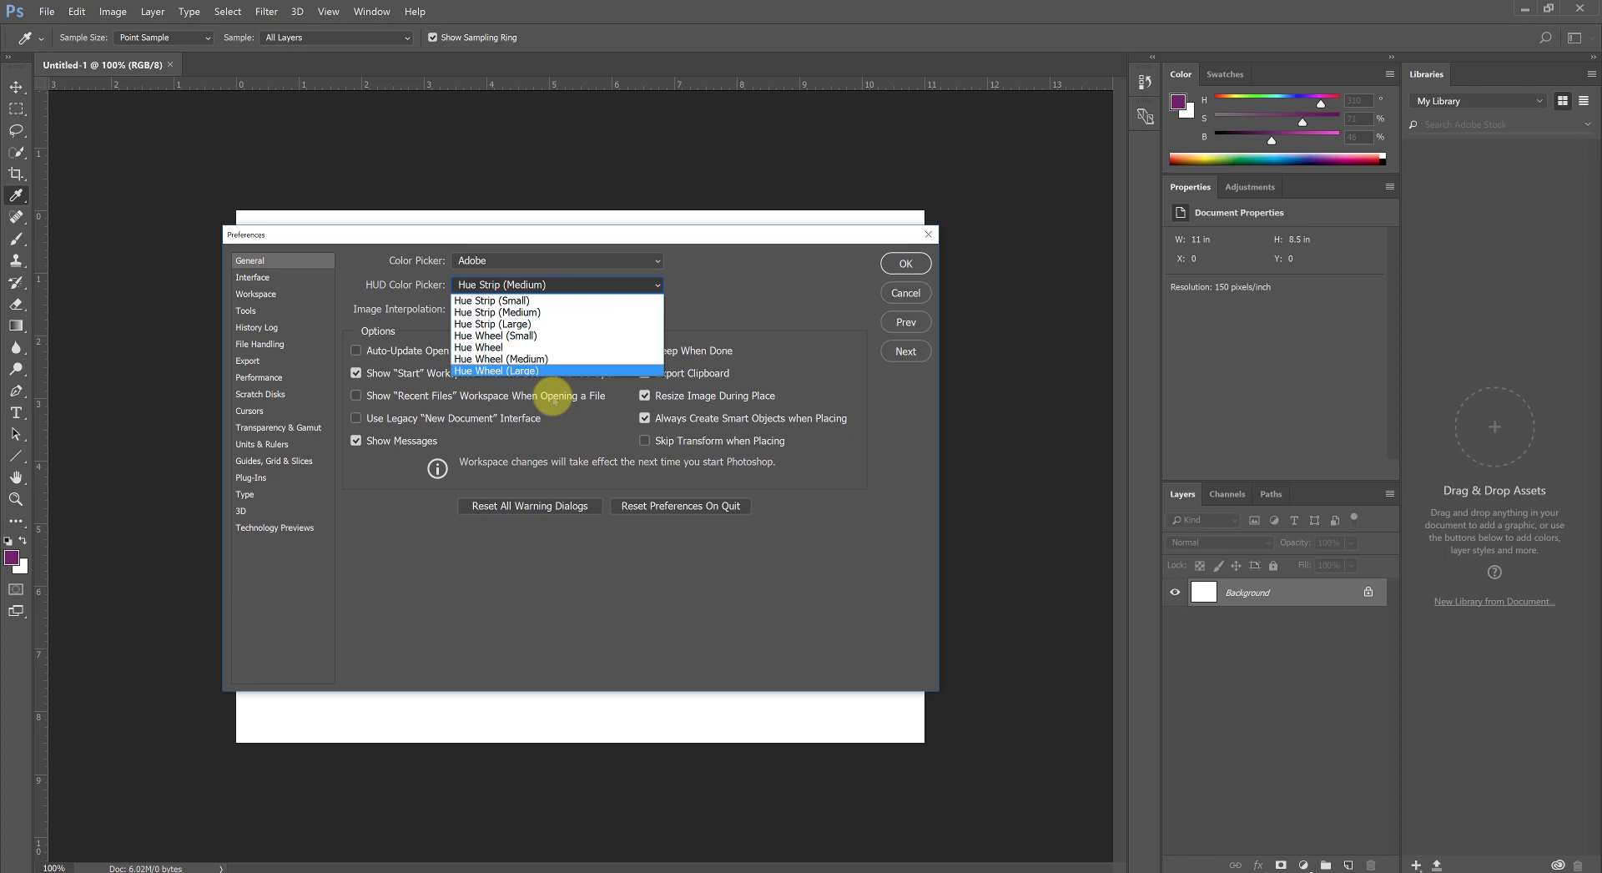
{"action": "left_click", "coordinate": [714, 296]}
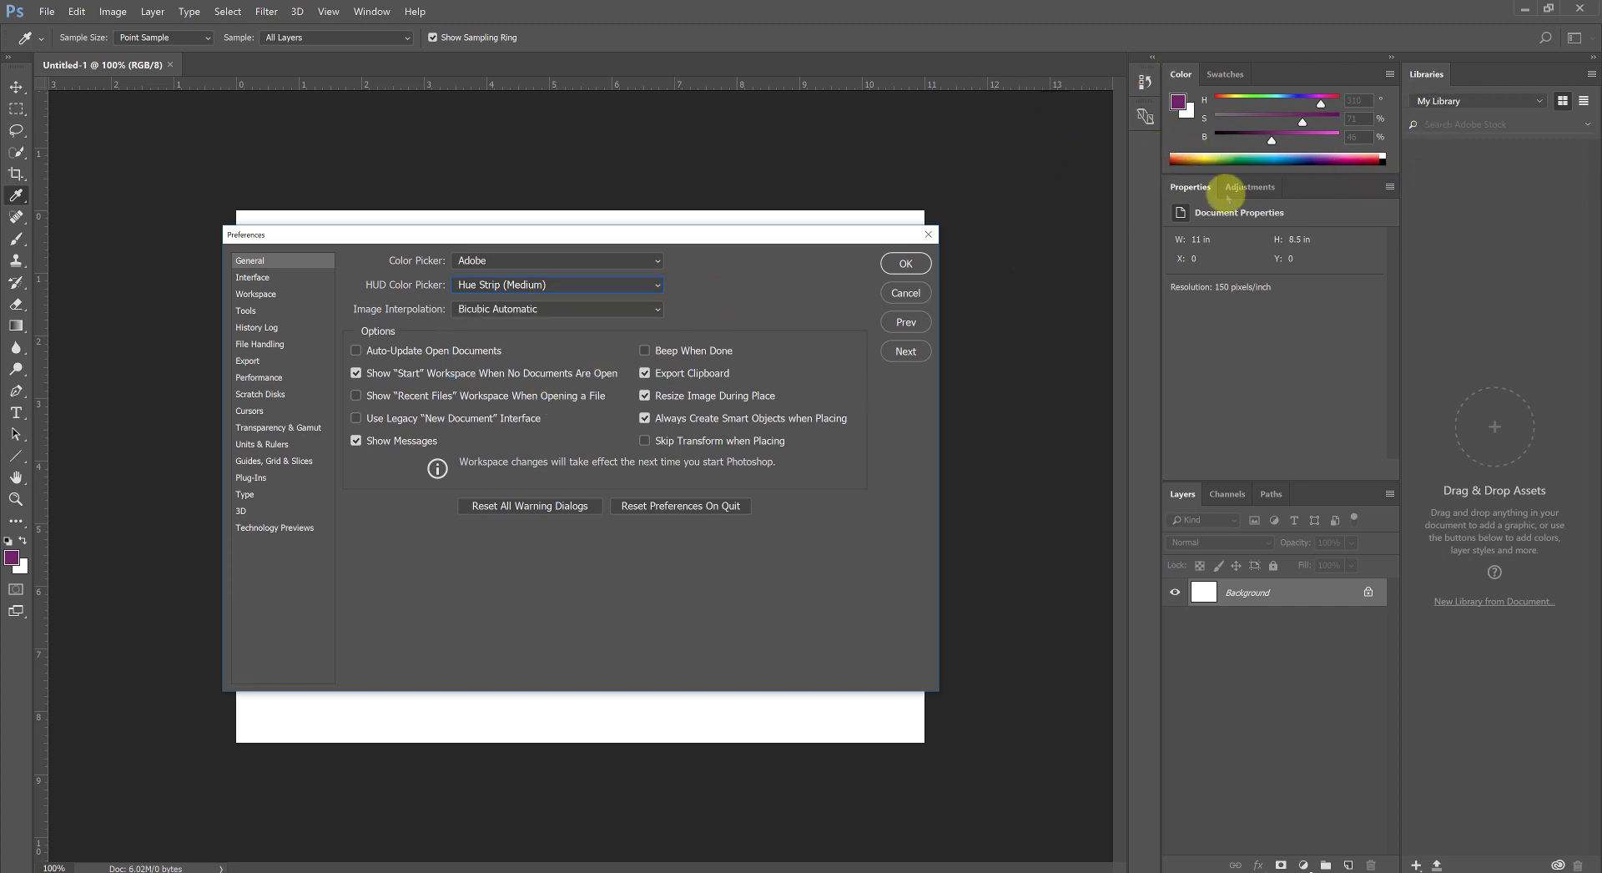
{"action": "left_click", "coordinate": [600, 285]}
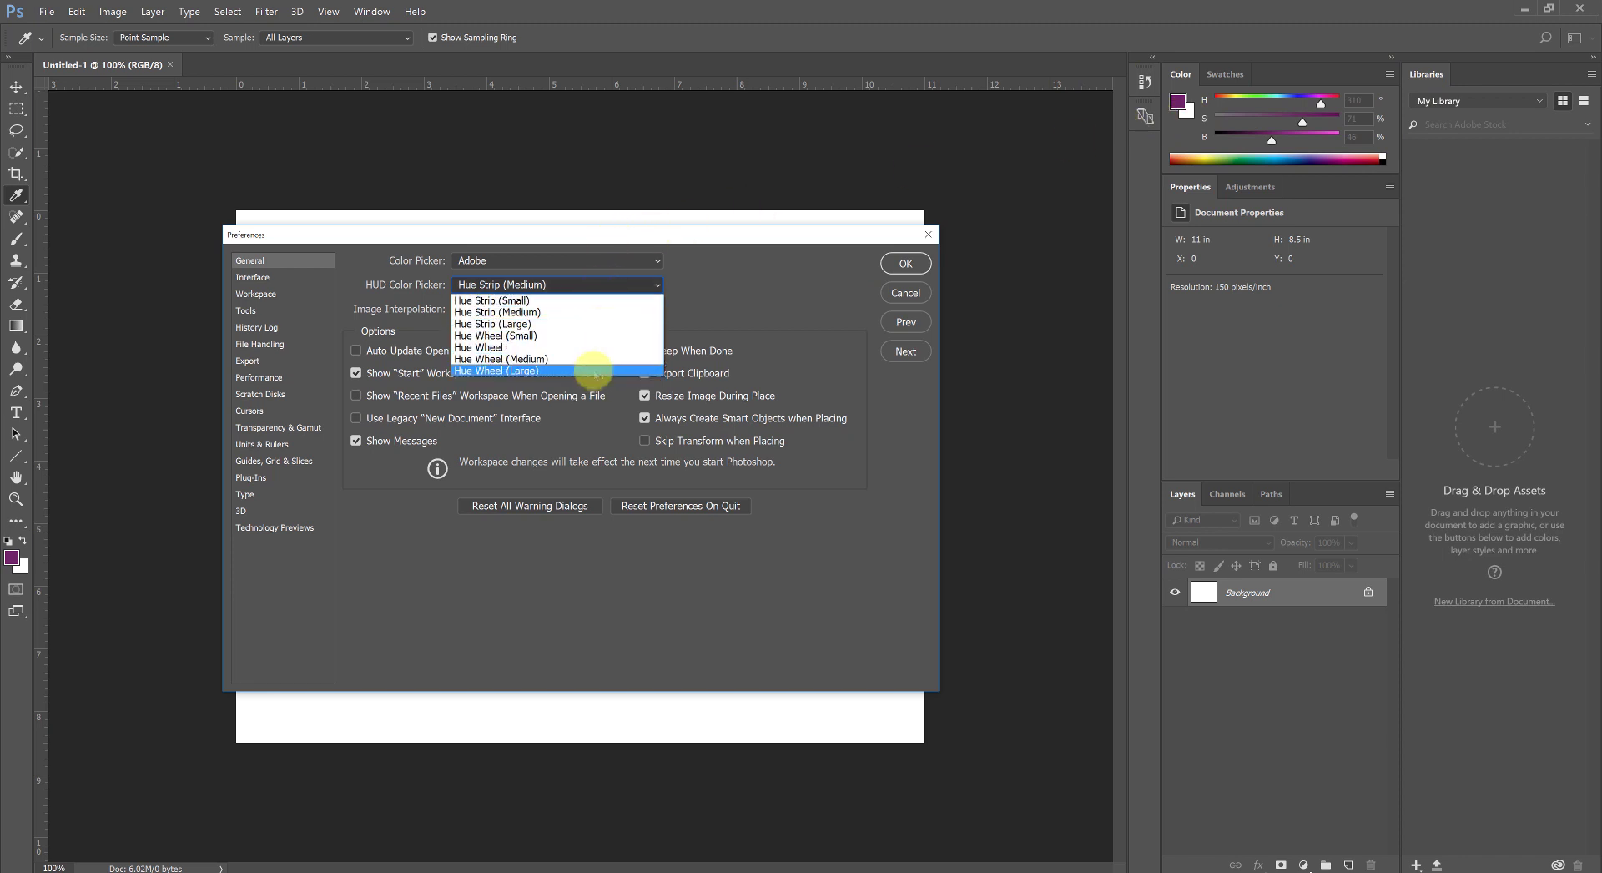
{"action": "left_click", "coordinate": [711, 311]}
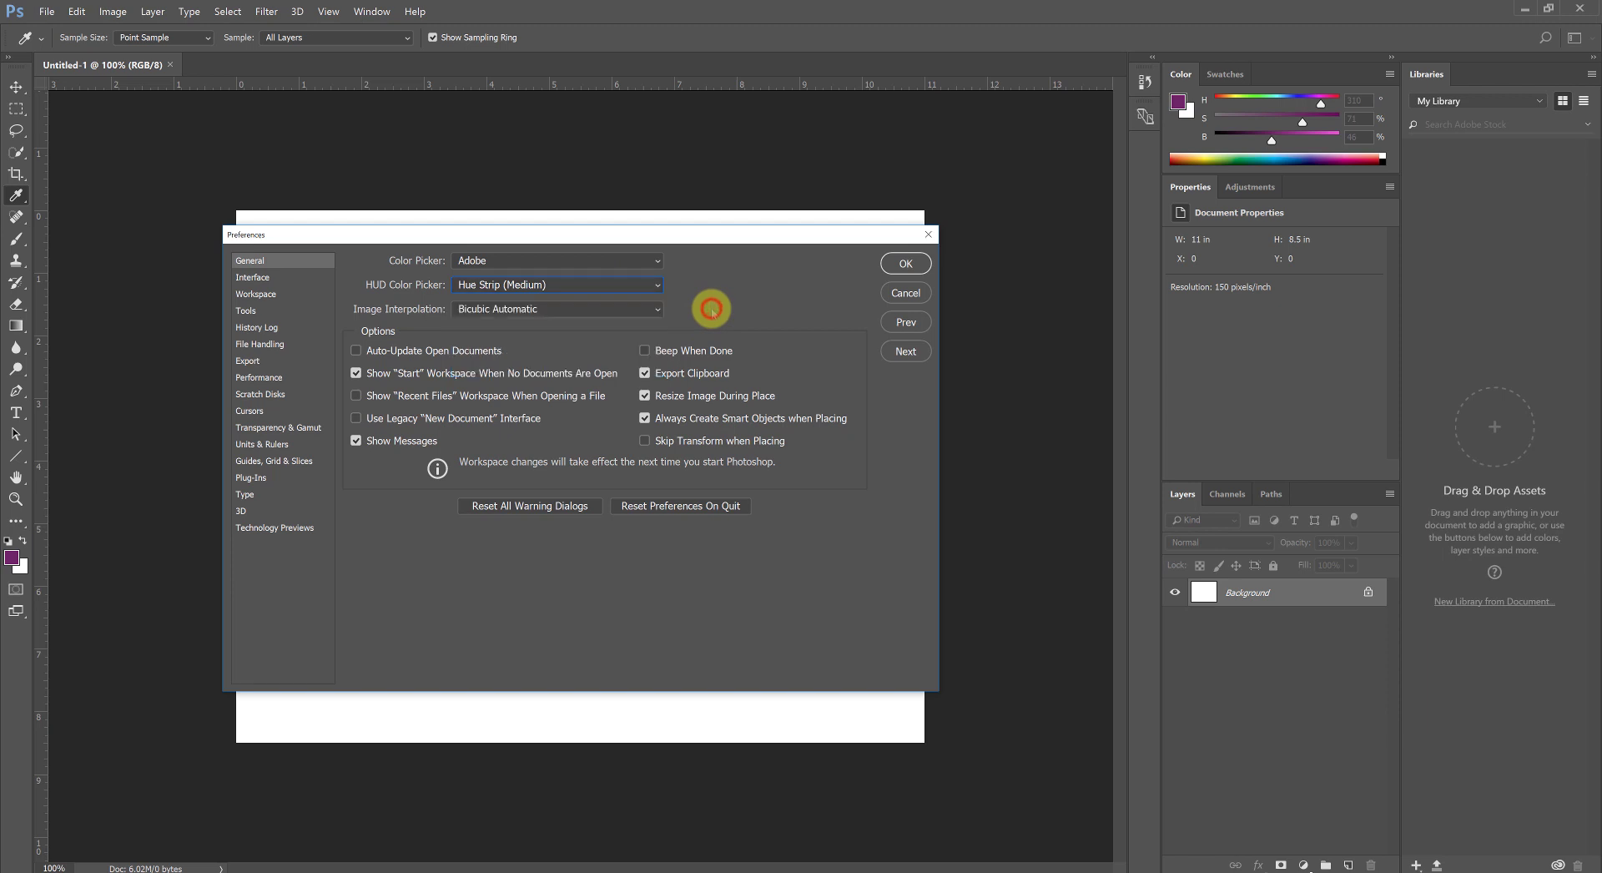
Review the Interface page, then go to Workspace, where Auto-Collapse Iconic Panels is off.
{"action": "left_click", "coordinate": [252, 278]}
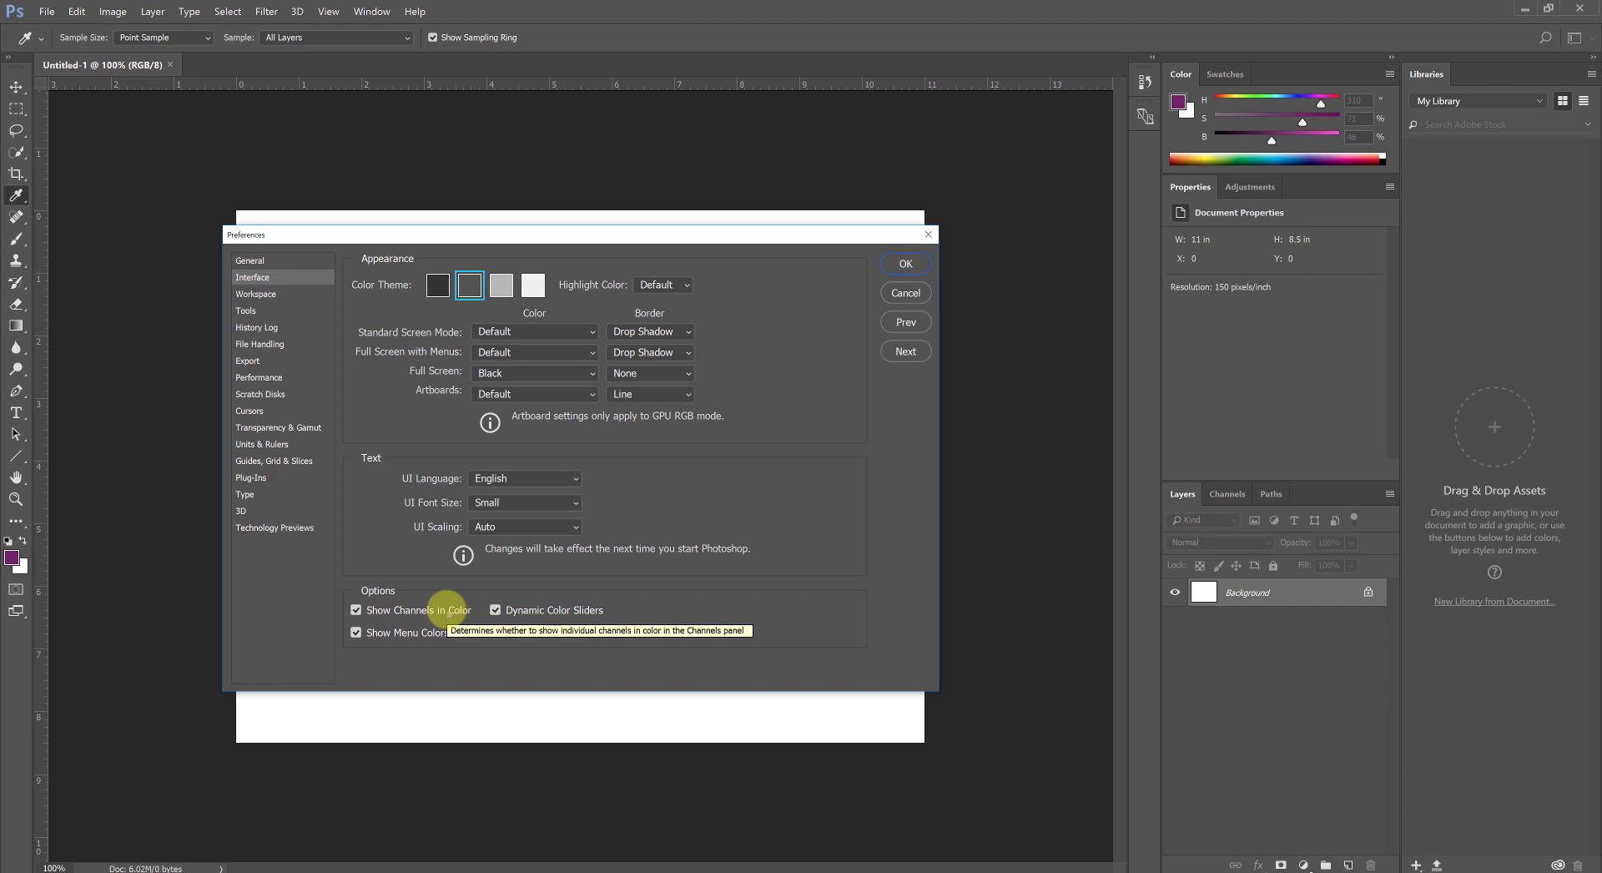
{"action": "left_click", "coordinate": [278, 297]}
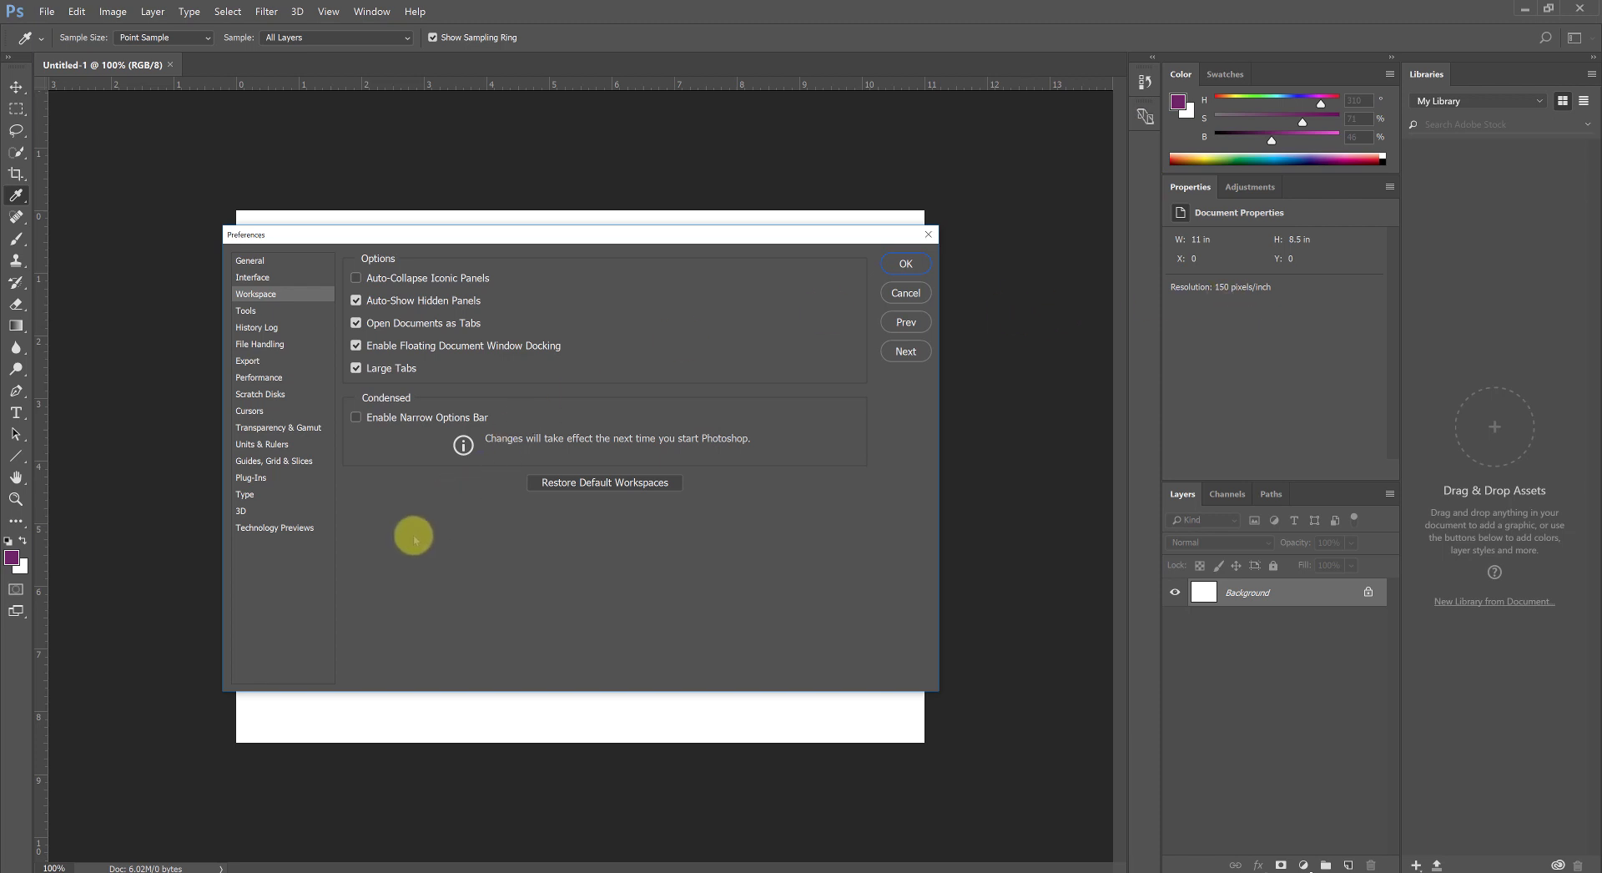
Review the Tools page, then go to History Log, which is turned off.
{"action": "left_click", "coordinate": [276, 311]}
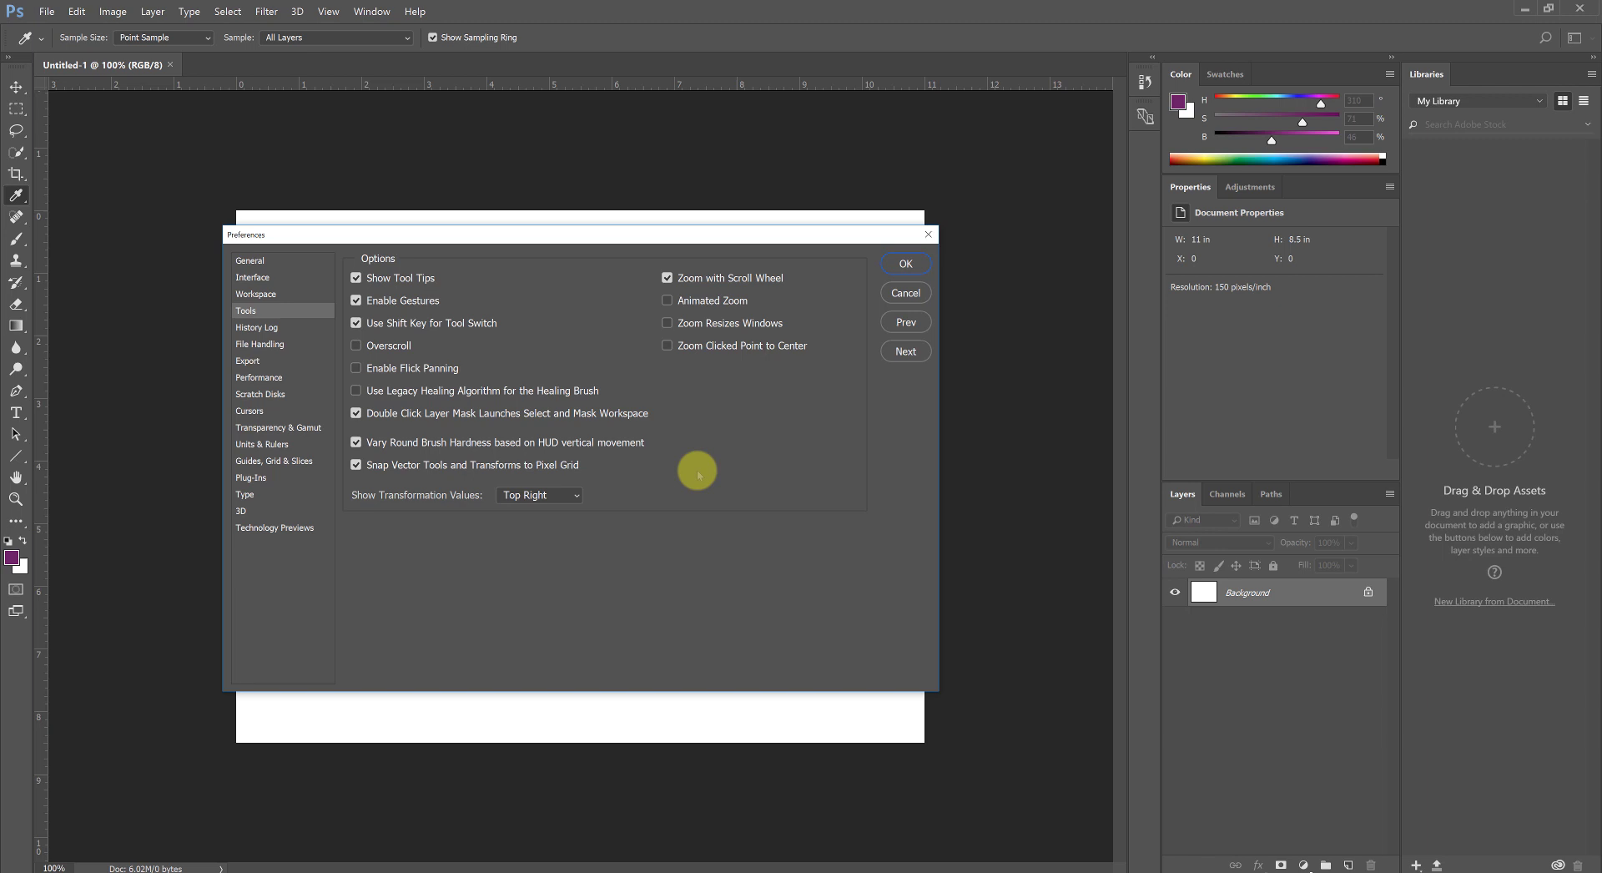
{"action": "left_click", "coordinate": [290, 330]}
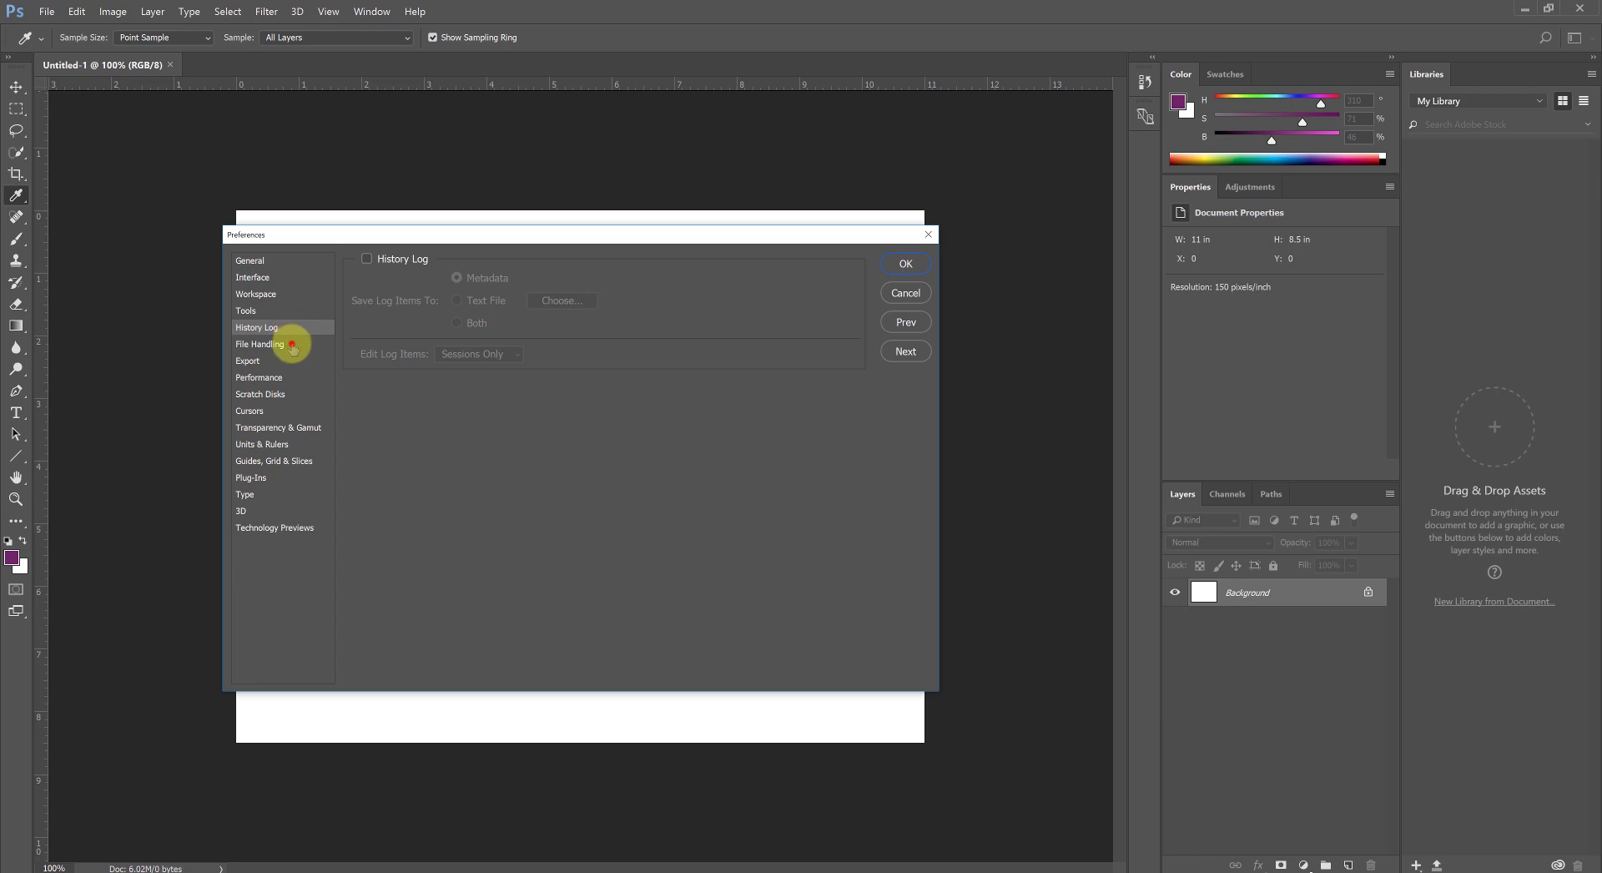
Keep the recovery auto-save at 10 Minutes in File Handling, then go to Export.
{"action": "left_click", "coordinate": [288, 344]}
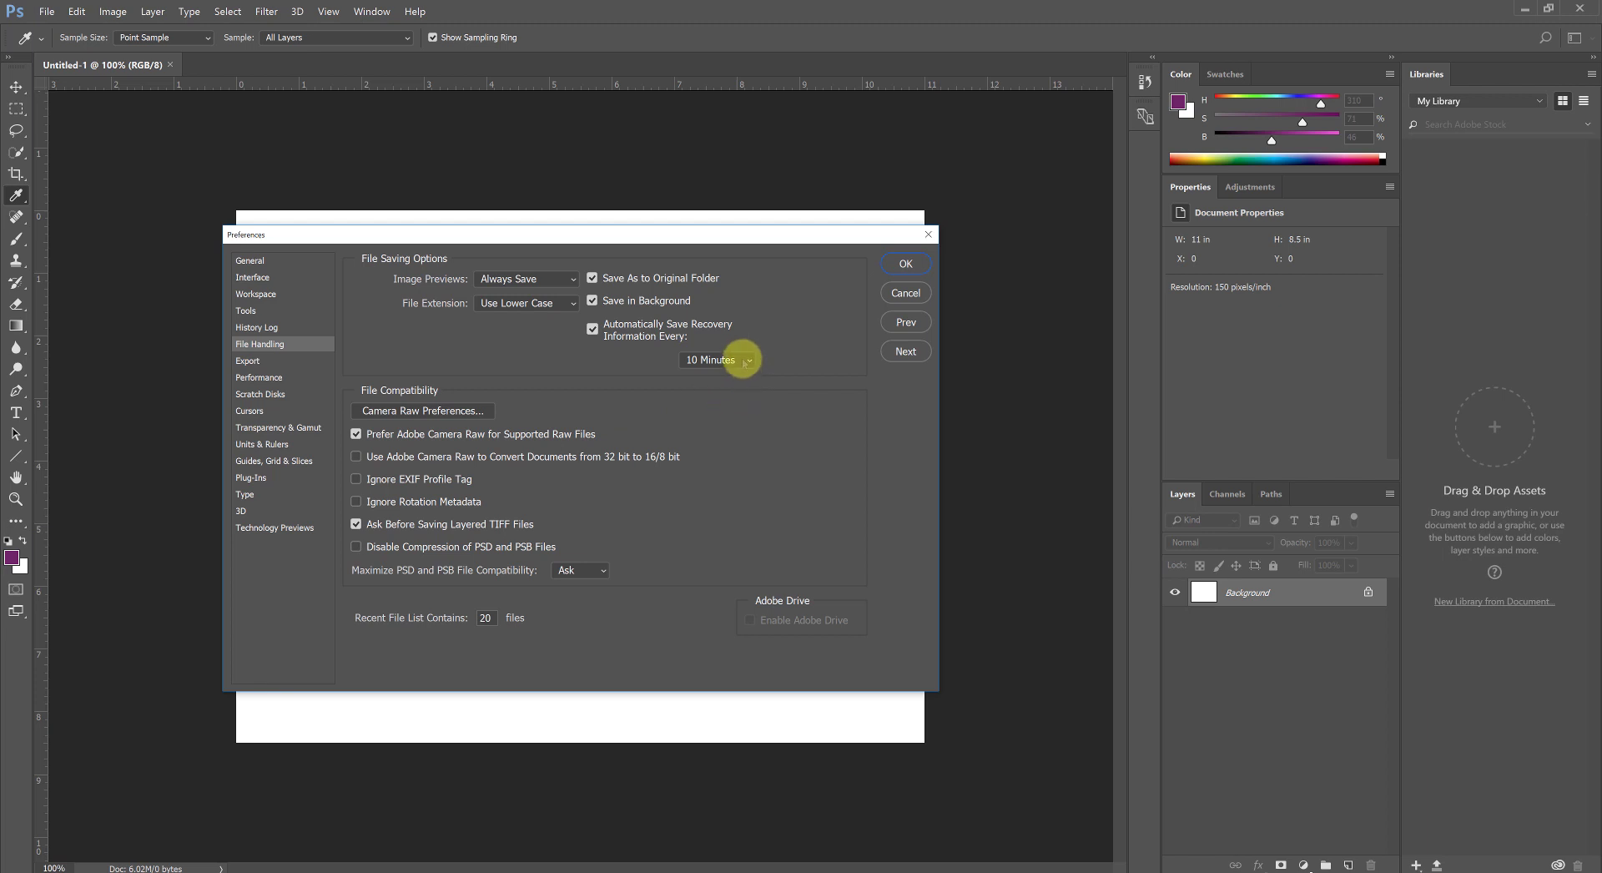
{"action": "left_click", "coordinate": [744, 361]}
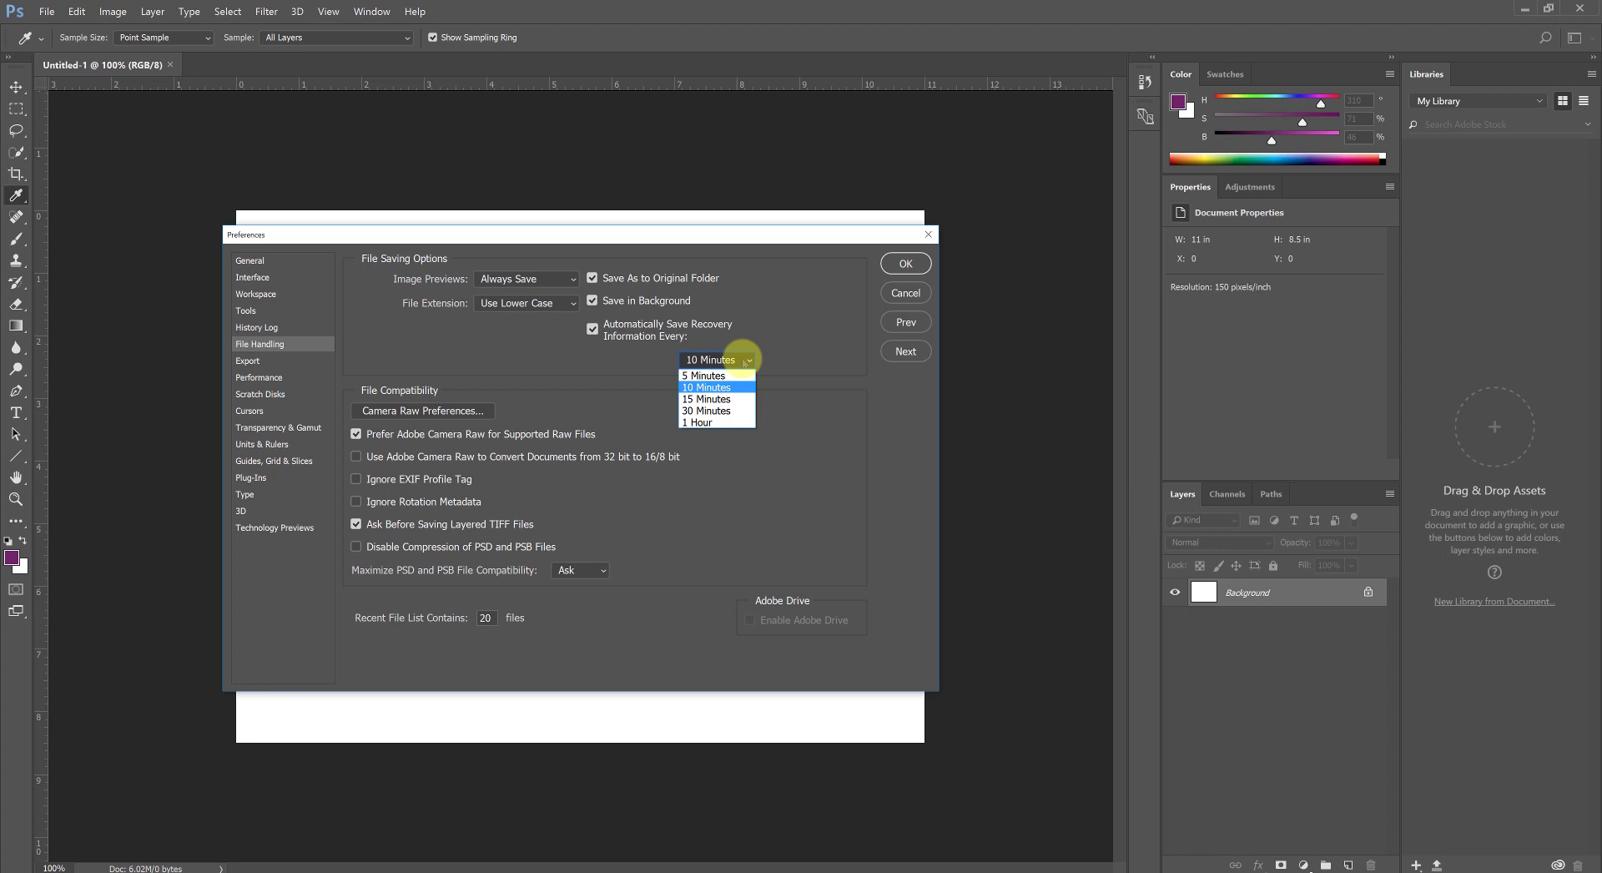
{"action": "left_click", "coordinate": [455, 380]}
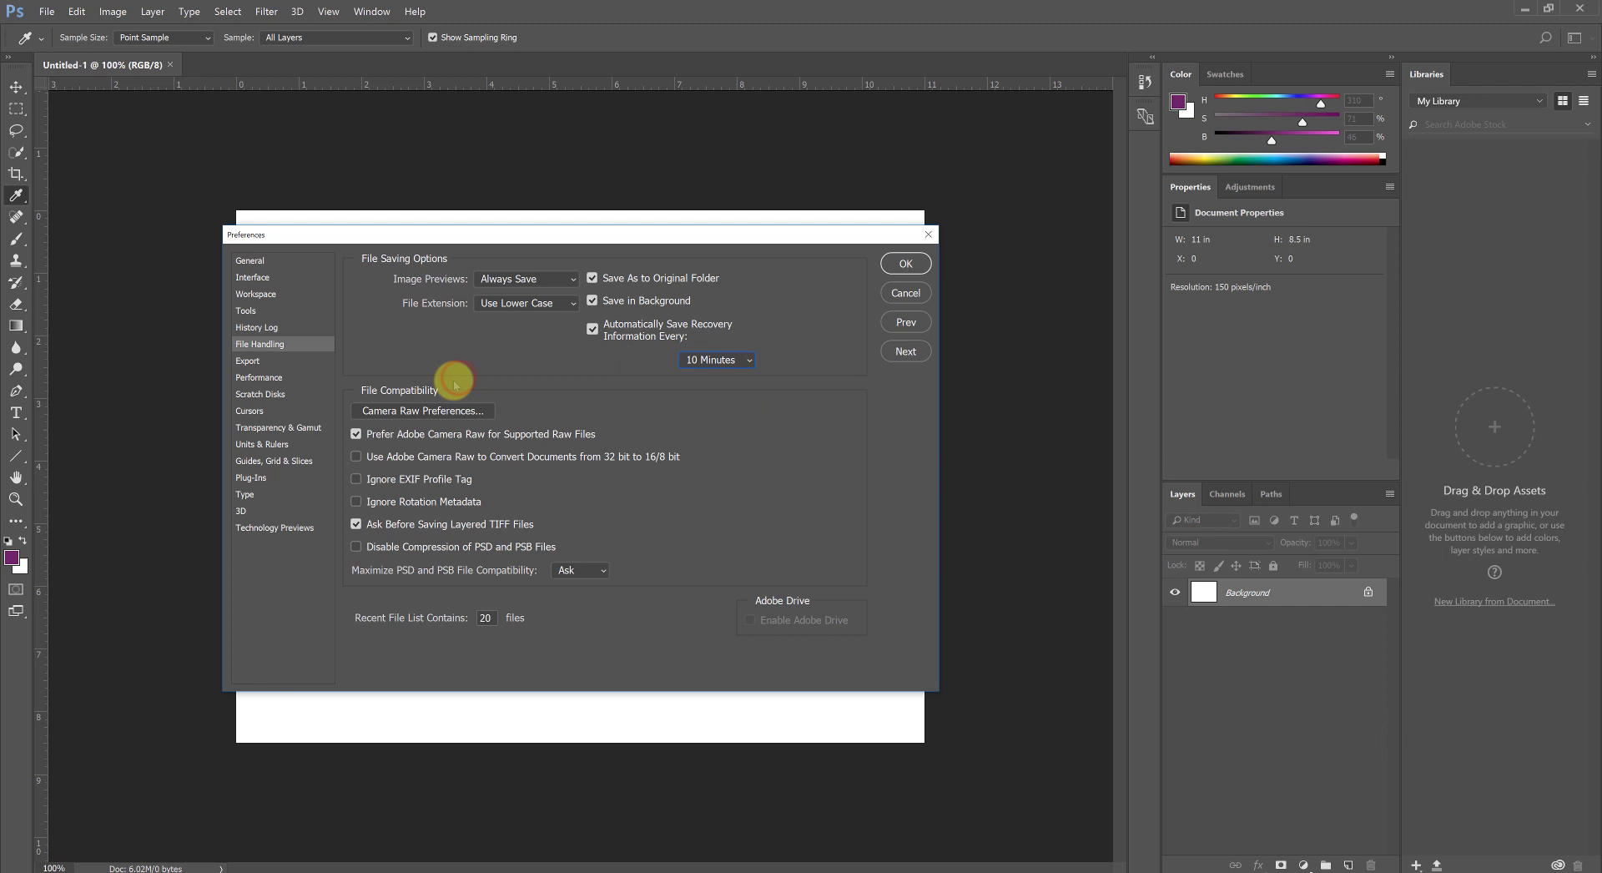
{"action": "left_click", "coordinate": [263, 362]}
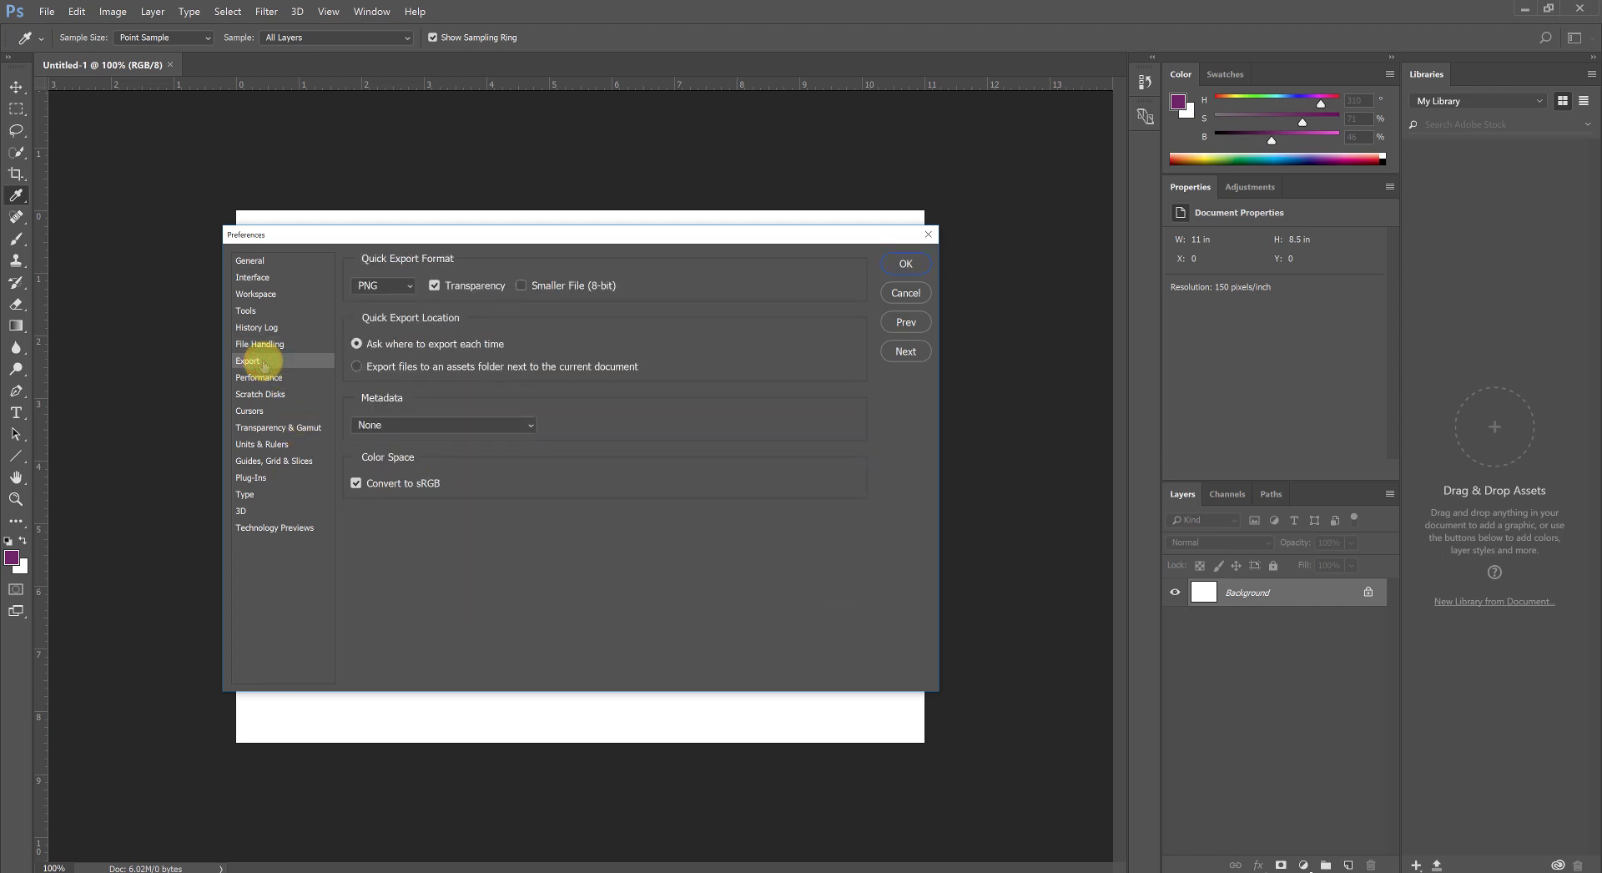
{"action": "left_click", "coordinate": [408, 286]}
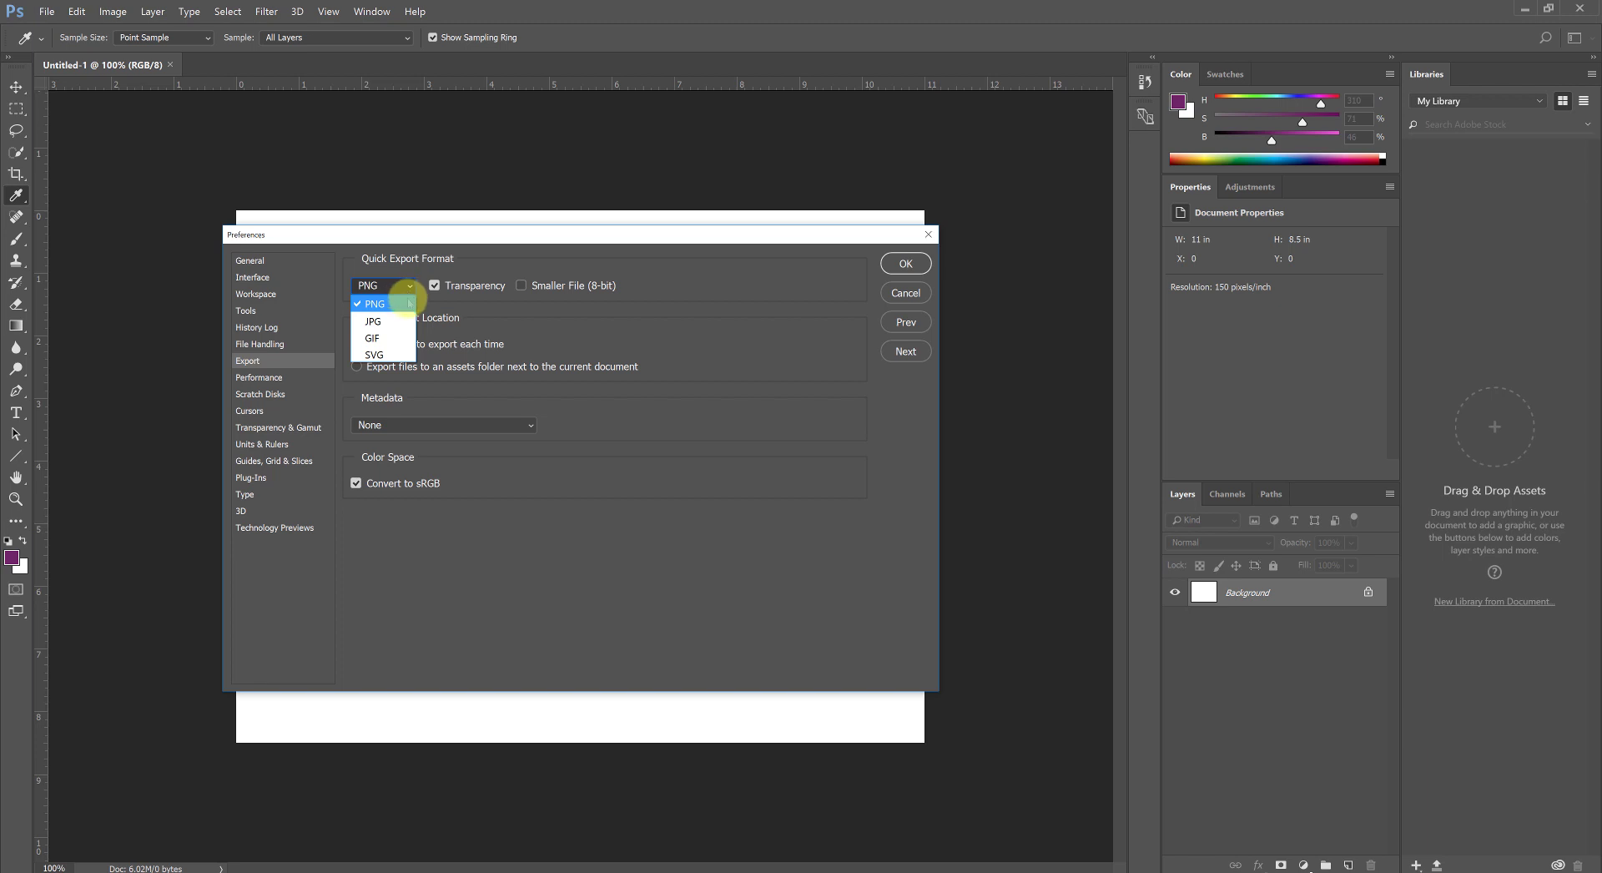
{"action": "left_click", "coordinate": [630, 307]}
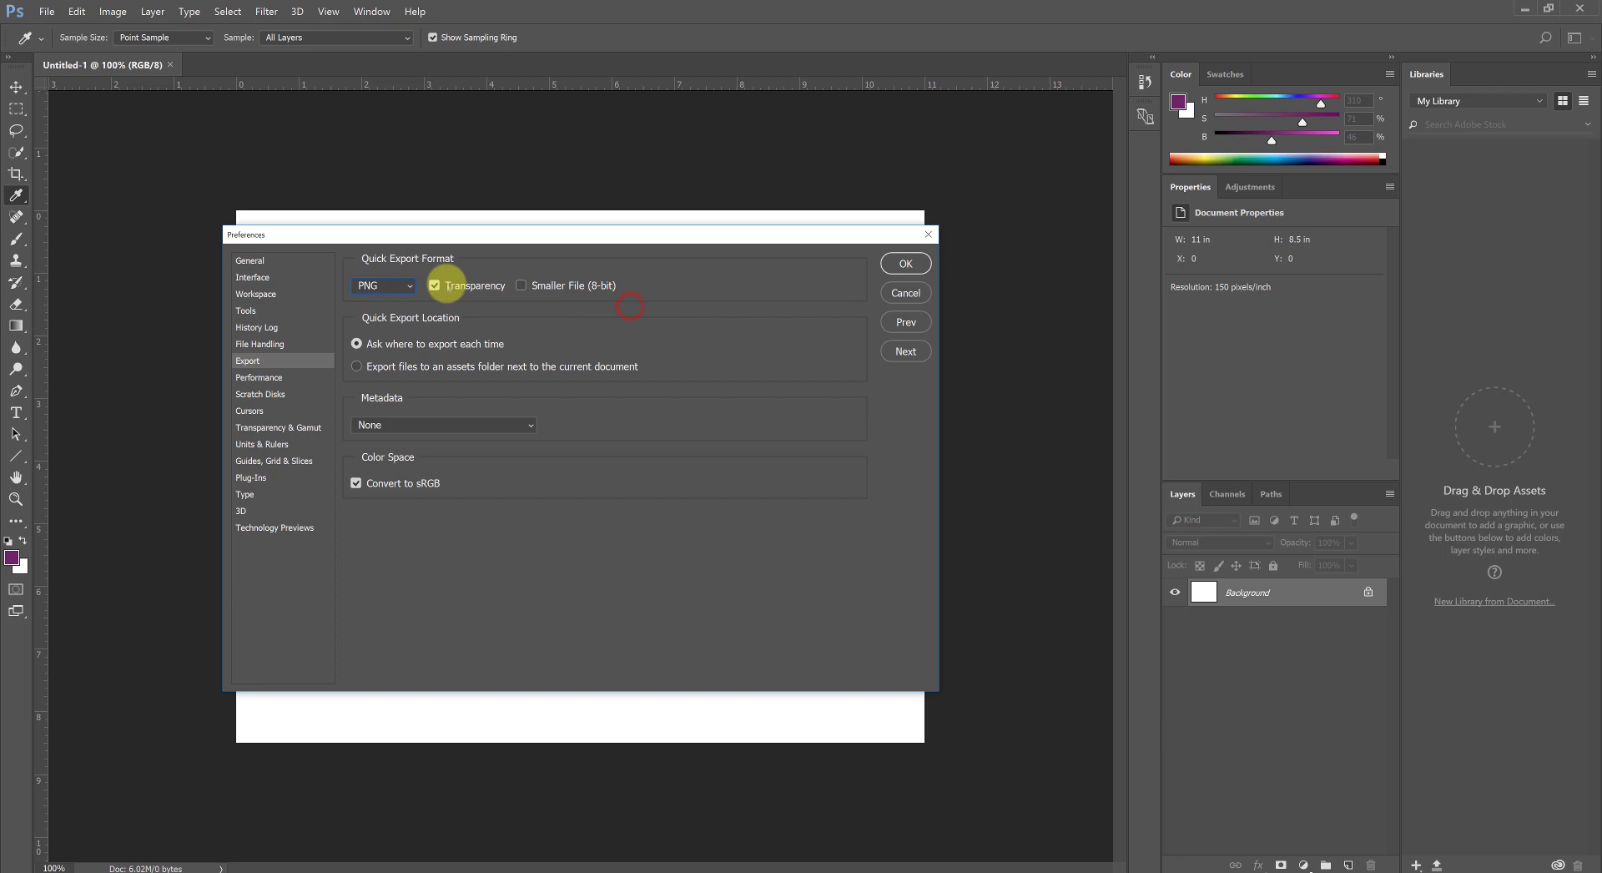
Show Performance: 22056 MB (75%) memory, 60 history states, Cache Levels 4, GPU enabled.
{"action": "left_click", "coordinate": [262, 376]}
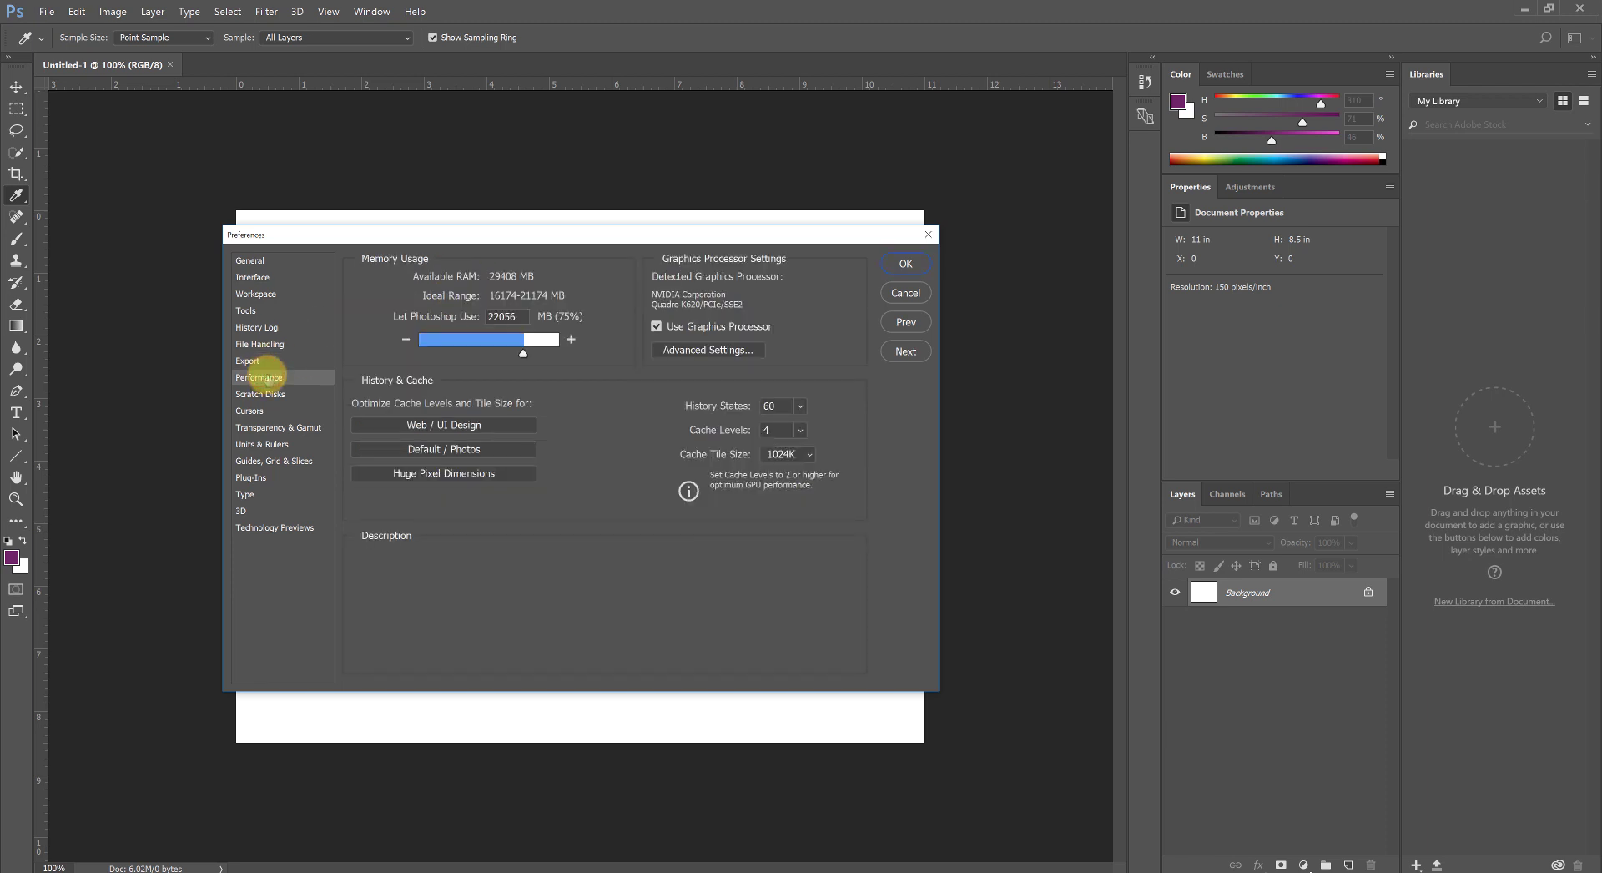
{"action": "mouse_move", "coordinate": [525, 344]}
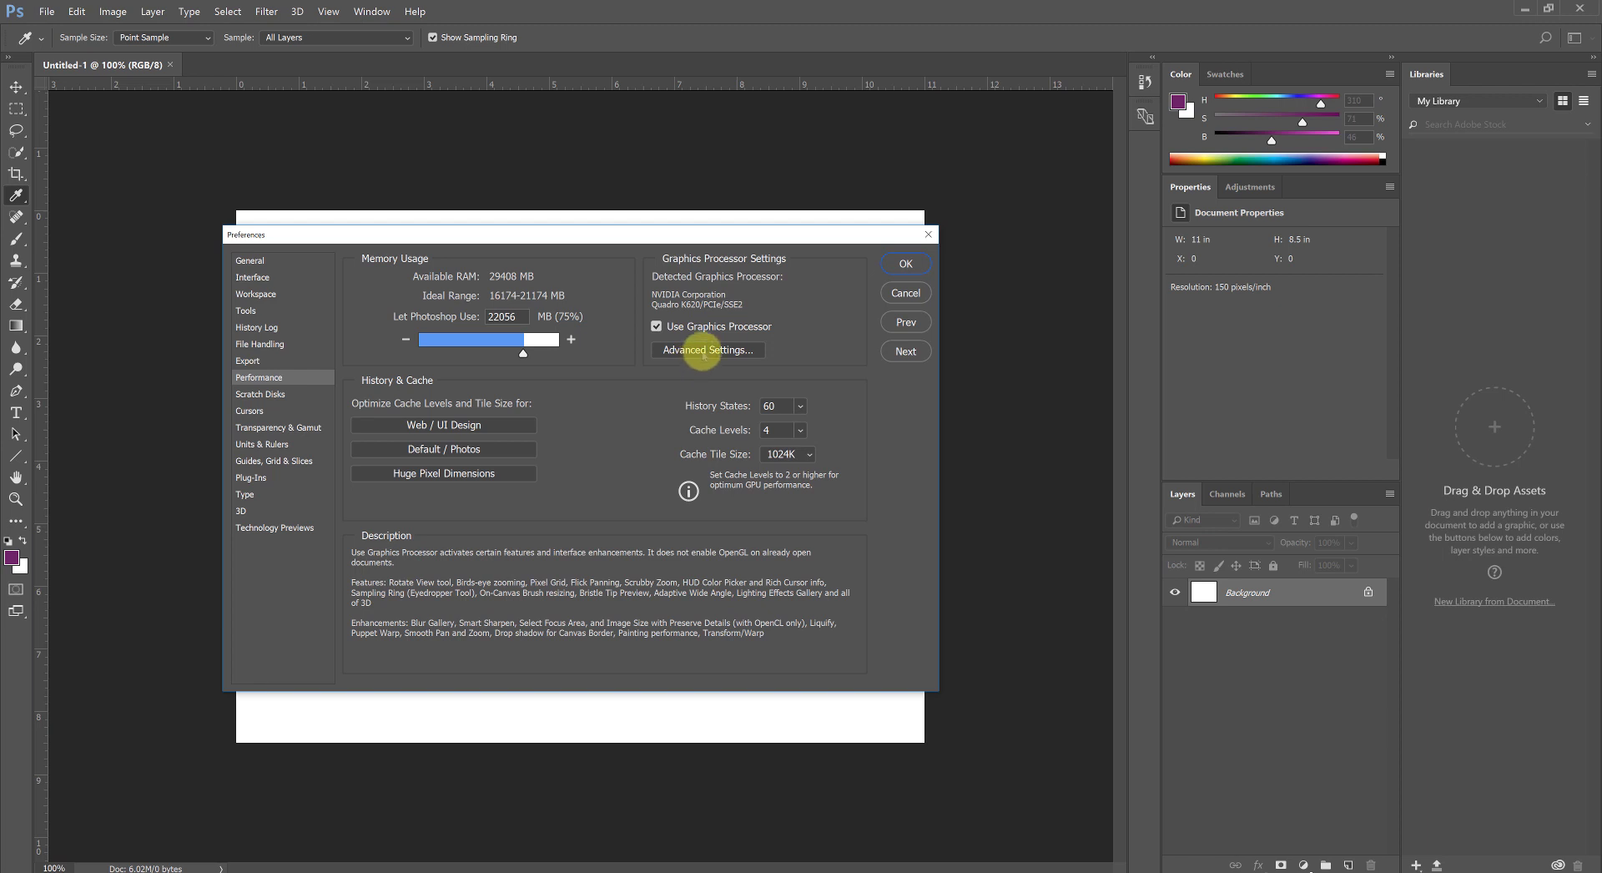
{"action": "left_click", "coordinate": [703, 351]}
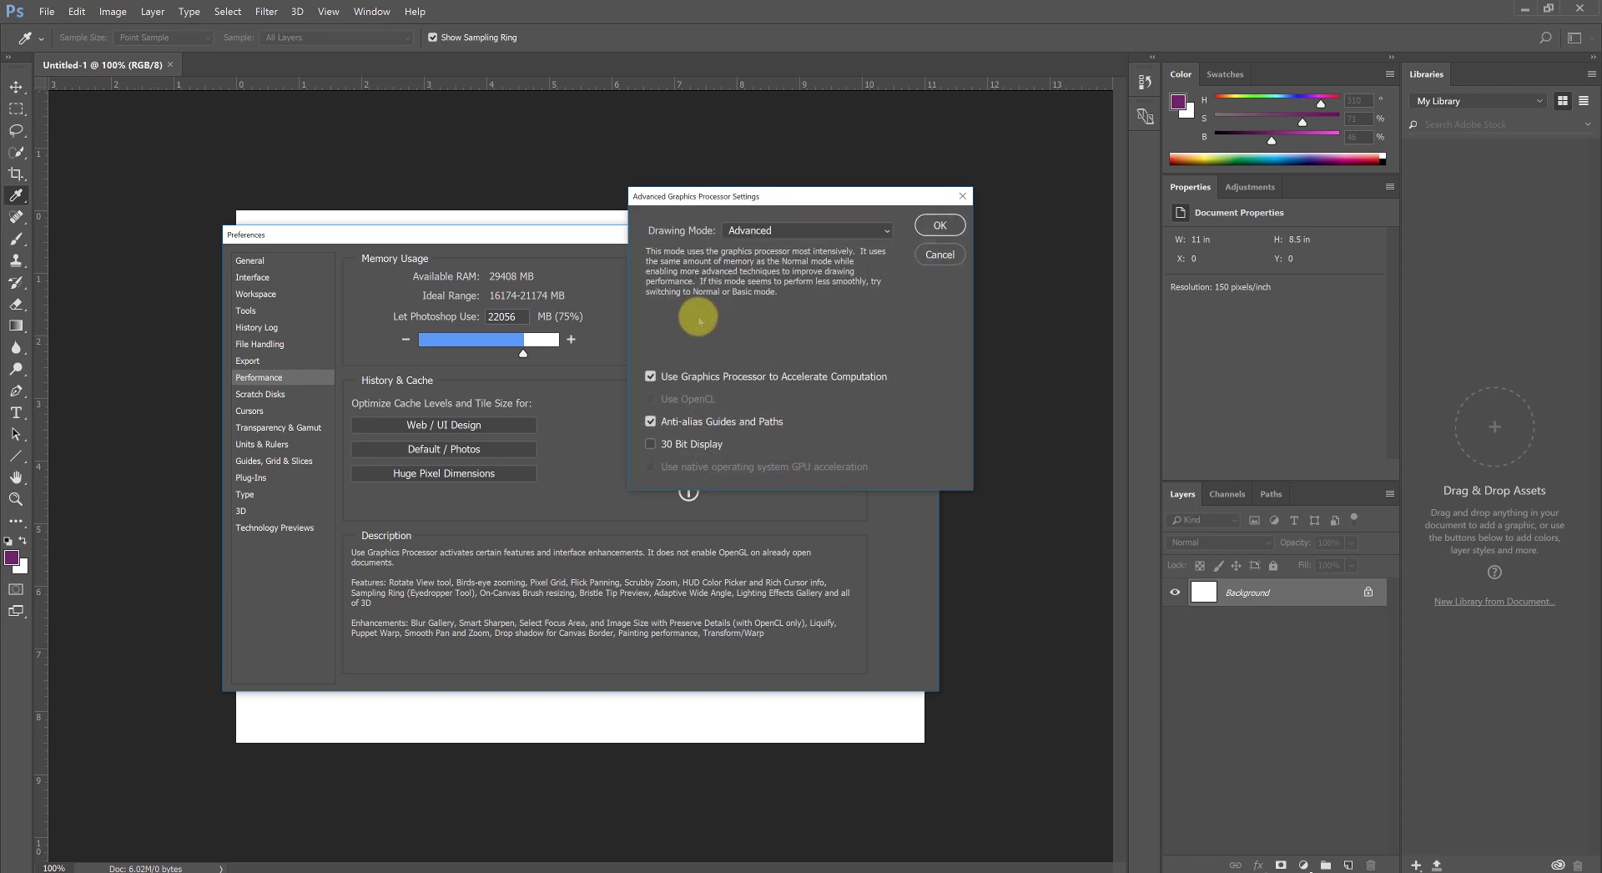
{"action": "left_click_drag", "start_coordinate": [701, 201], "coordinate": [883, 215]}
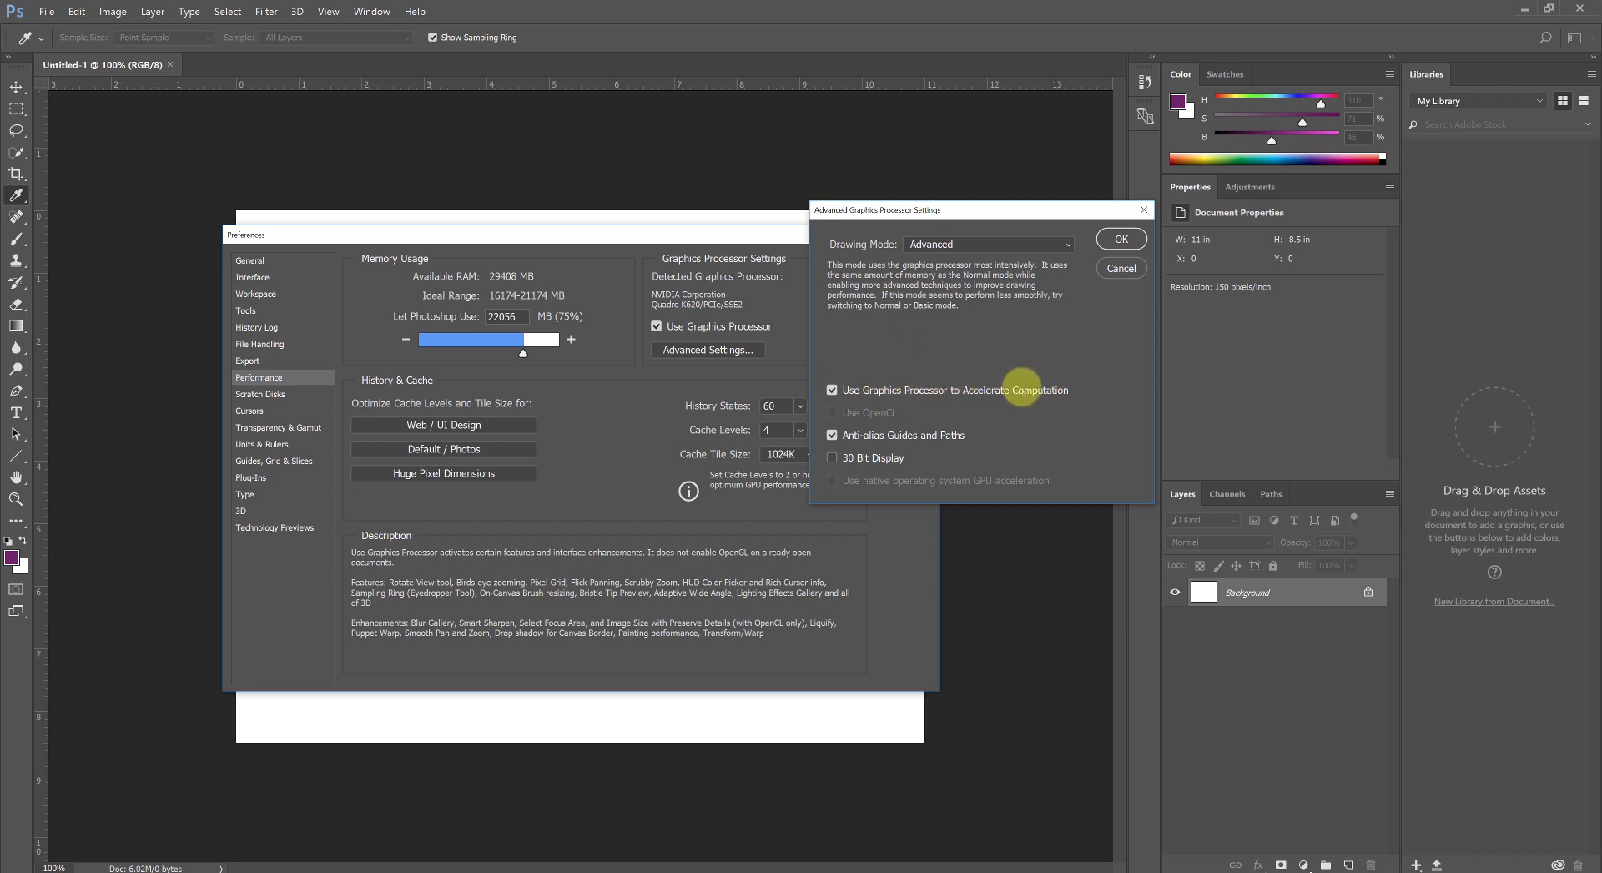
{"action": "left_click", "coordinate": [1061, 246]}
{"action": "left_click", "coordinate": [1058, 245]}
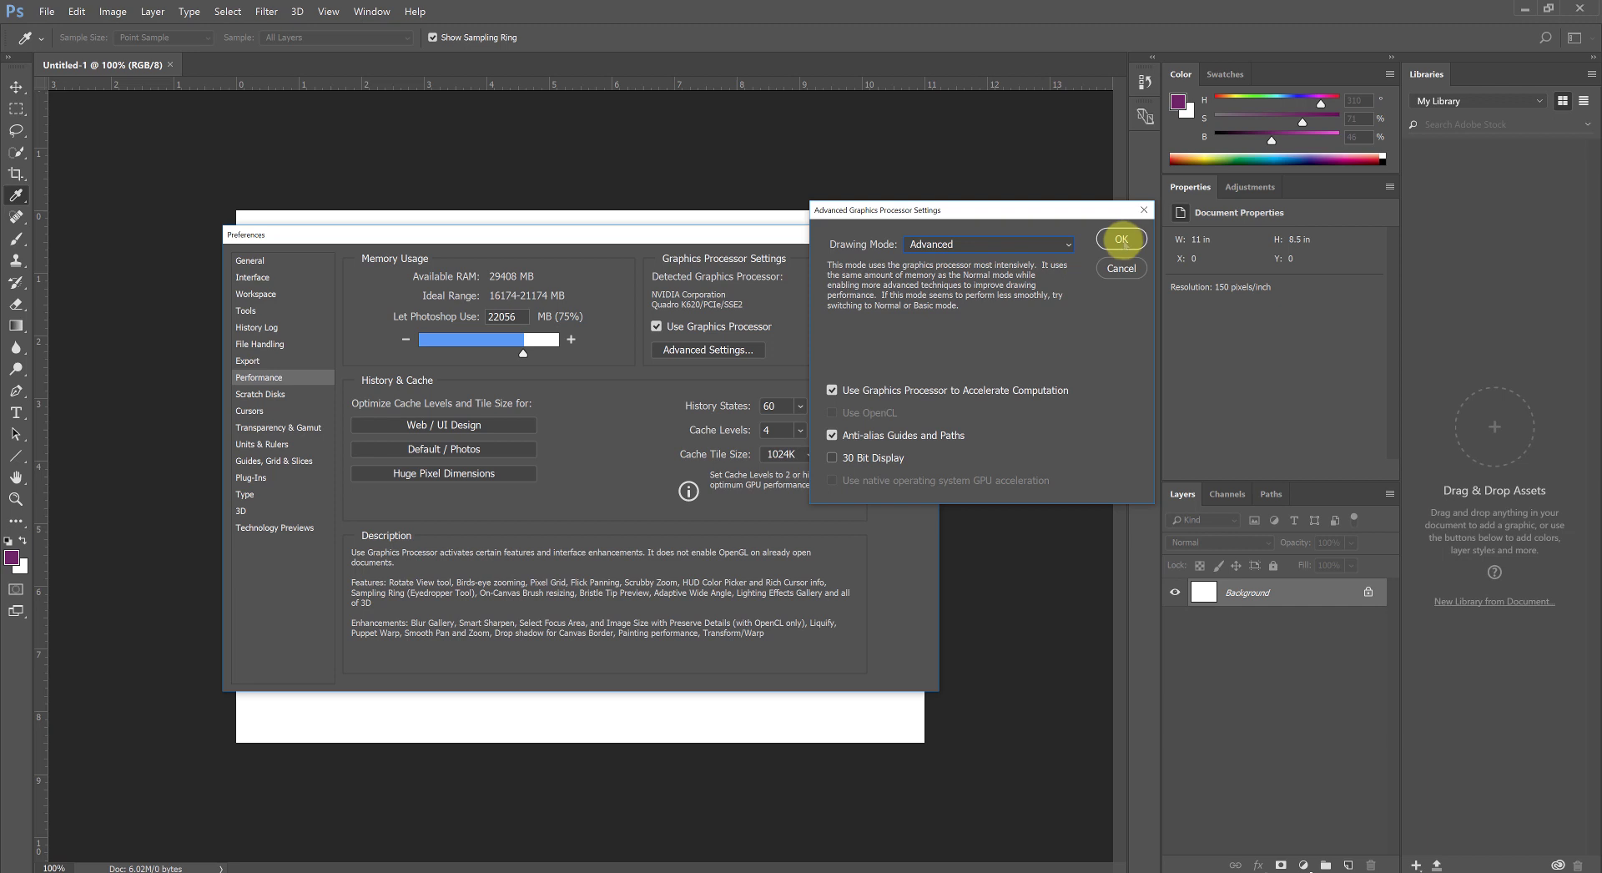
{"action": "left_click", "coordinate": [1121, 239]}
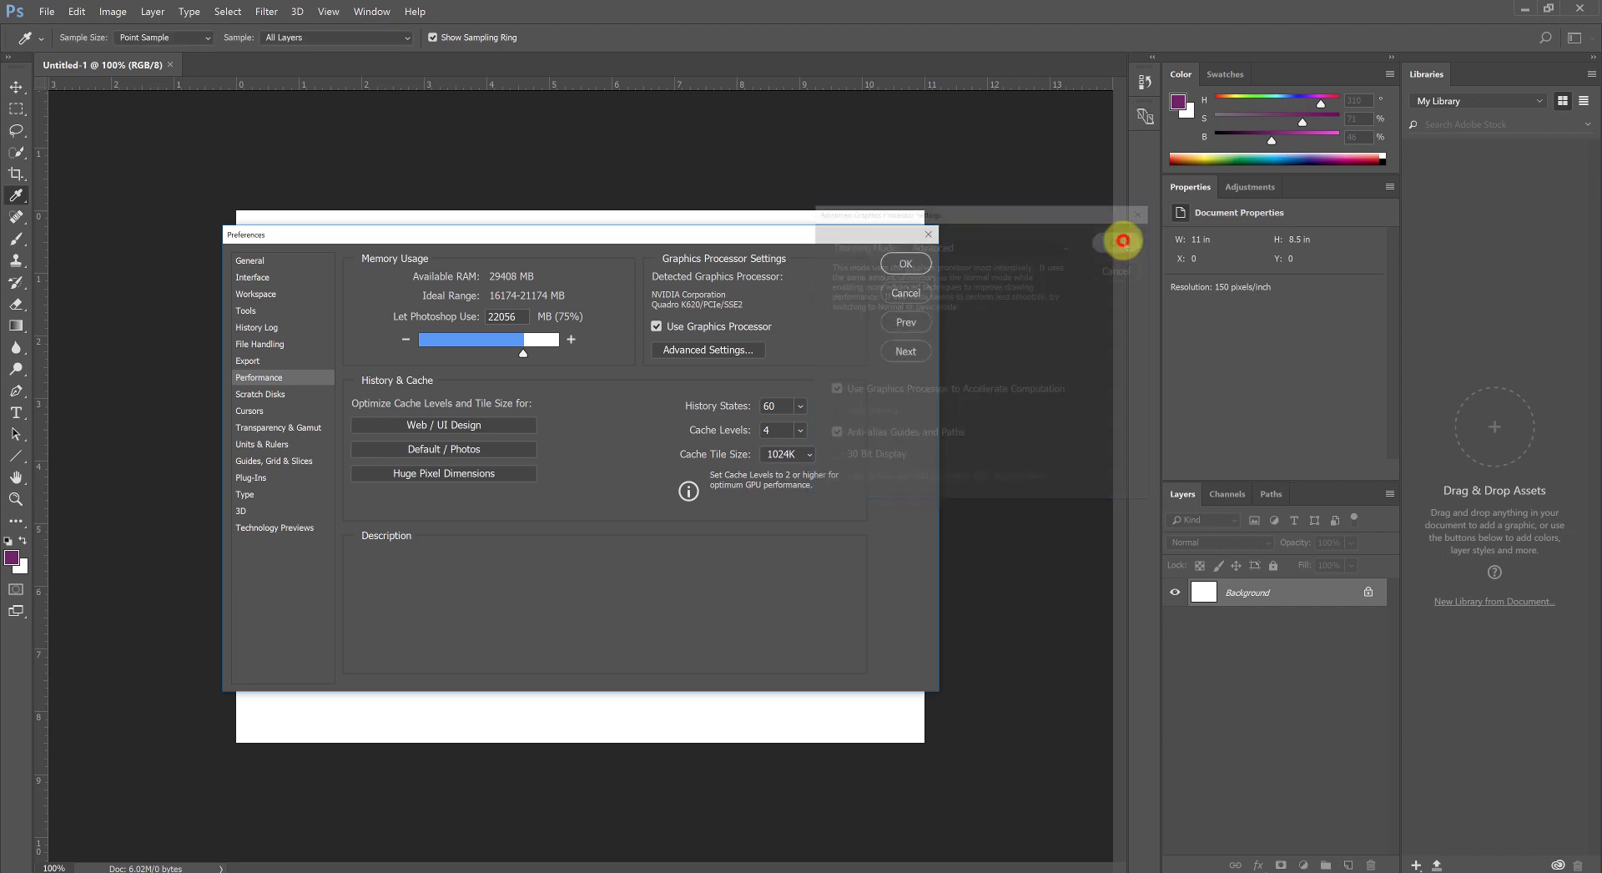
{"action": "double_click", "coordinate": [780, 406]}
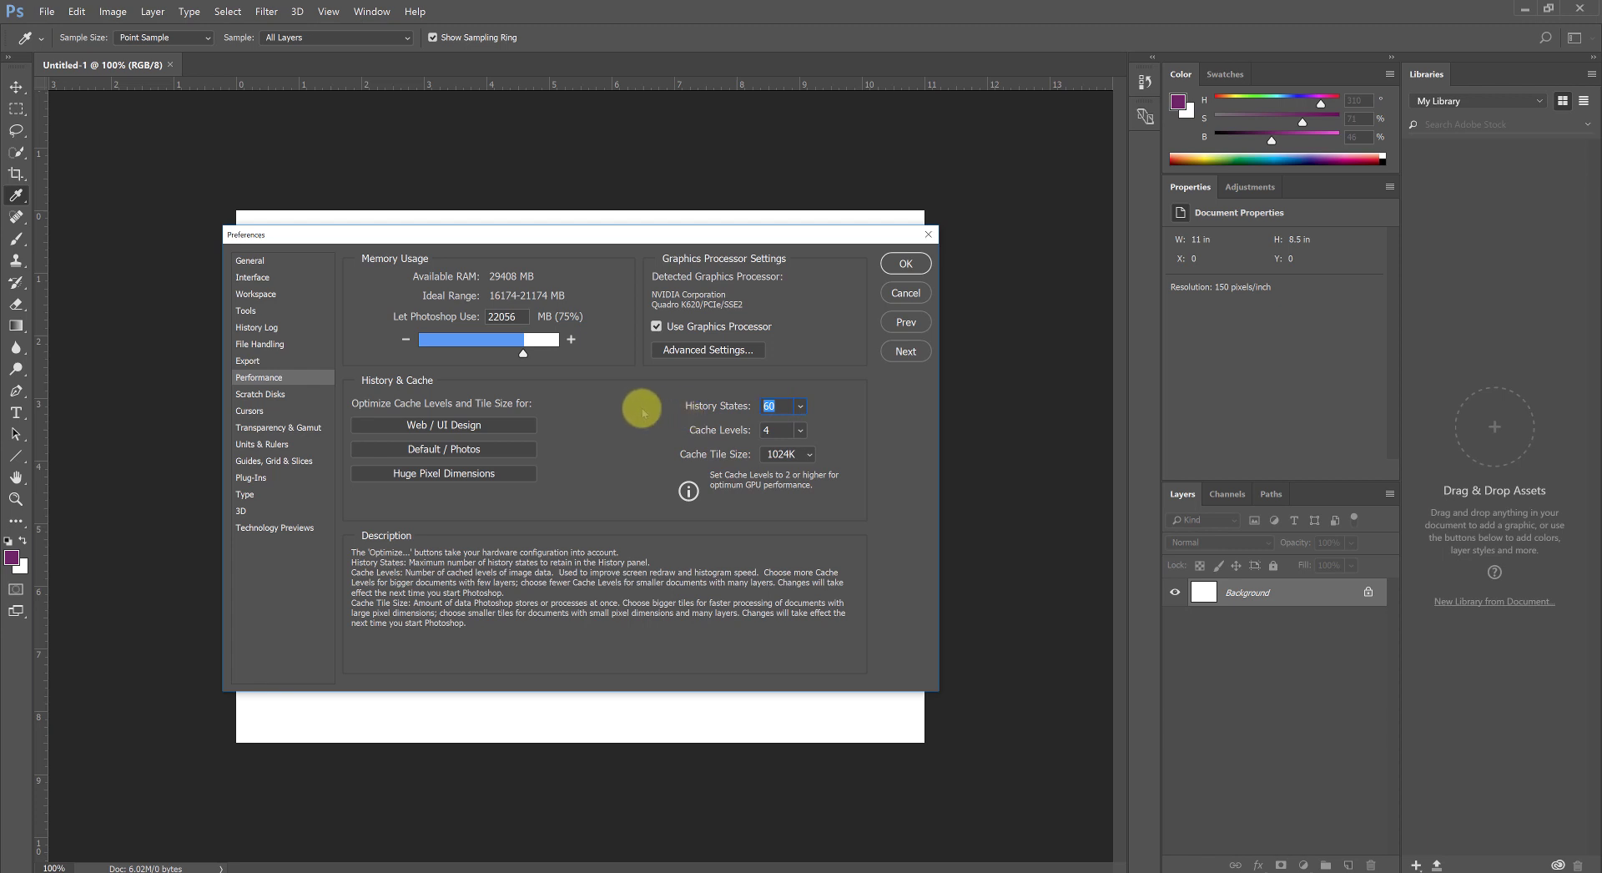
Show the Scratch Disks page, with C:\ and E:\ active and F:\ inactive.
{"action": "left_click", "coordinate": [280, 394]}
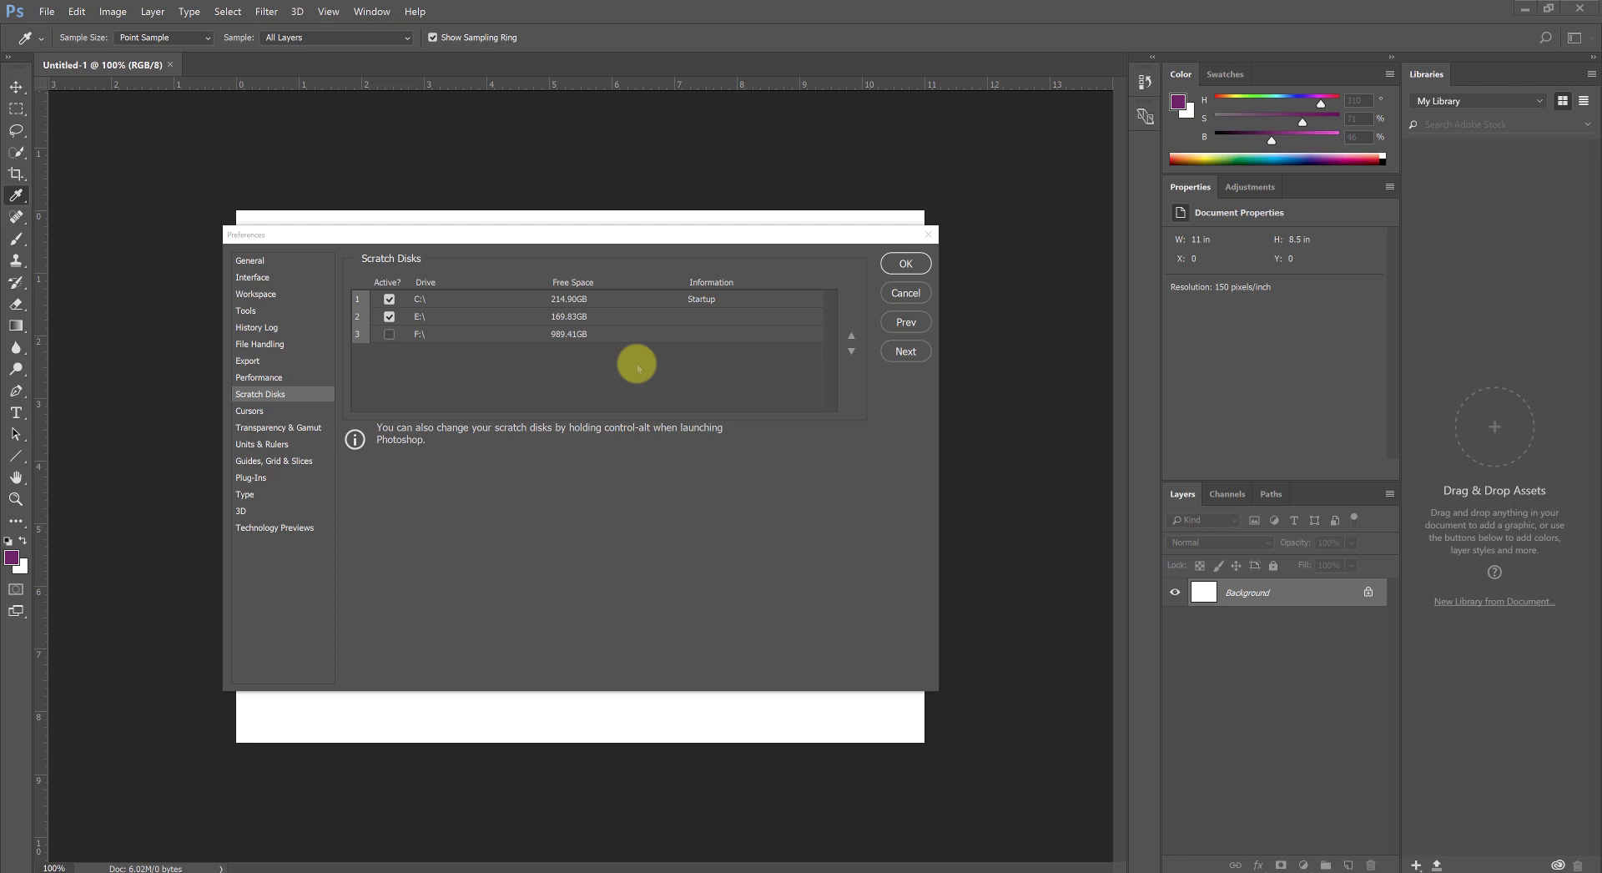
{"action": "left_click", "coordinate": [300, 411]}
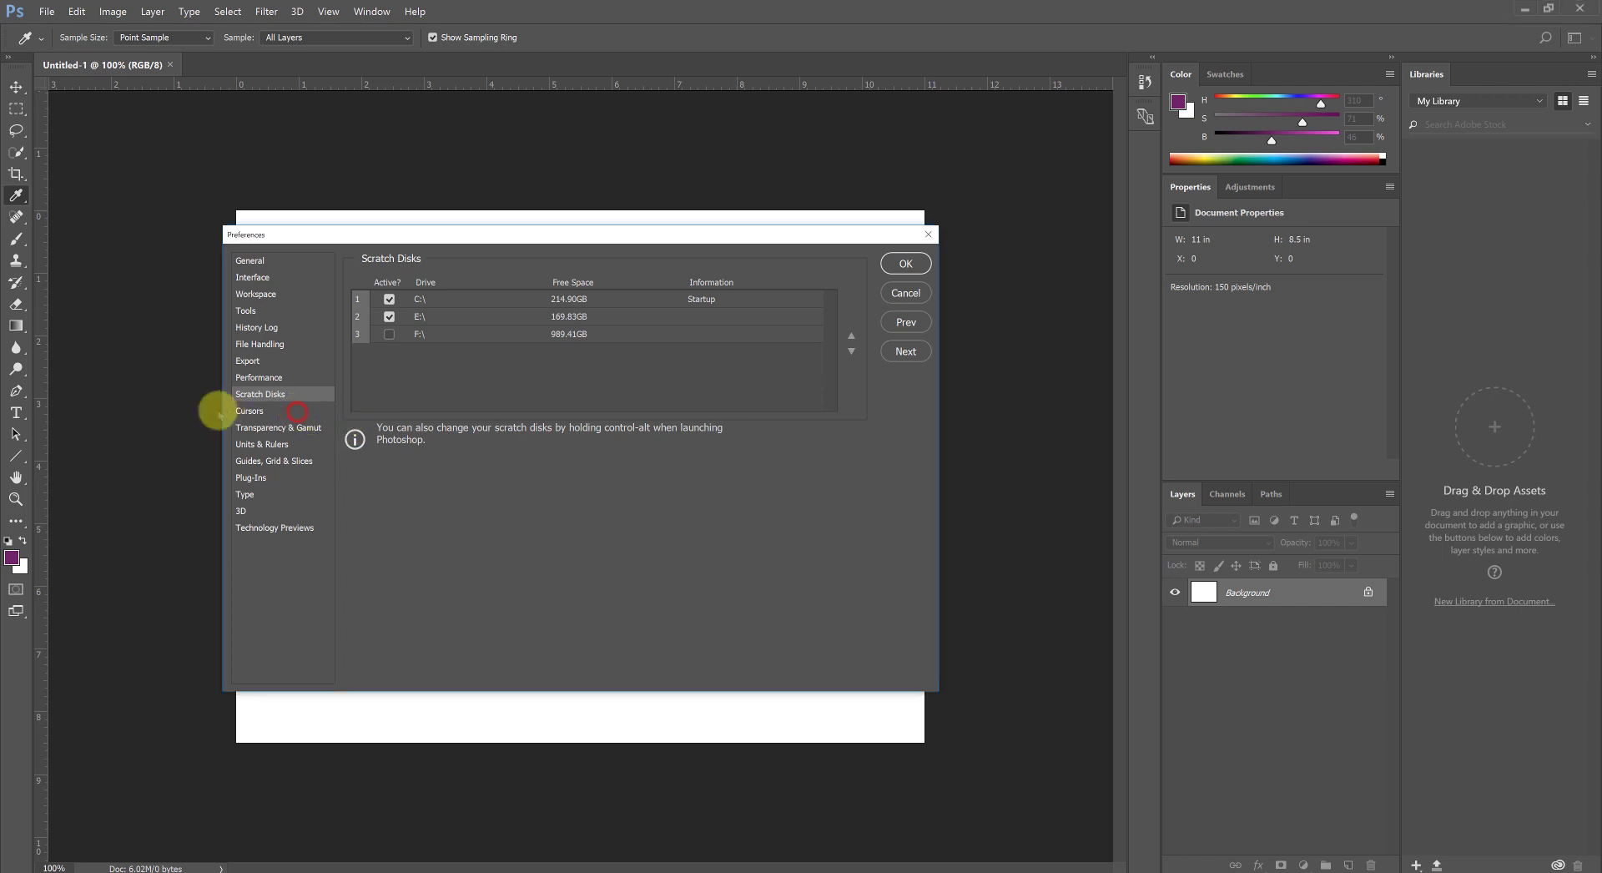
Show Cursors, keeping Full Size Brush Tip with crosshair for painting cursors.
{"action": "left_click", "coordinate": [250, 410]}
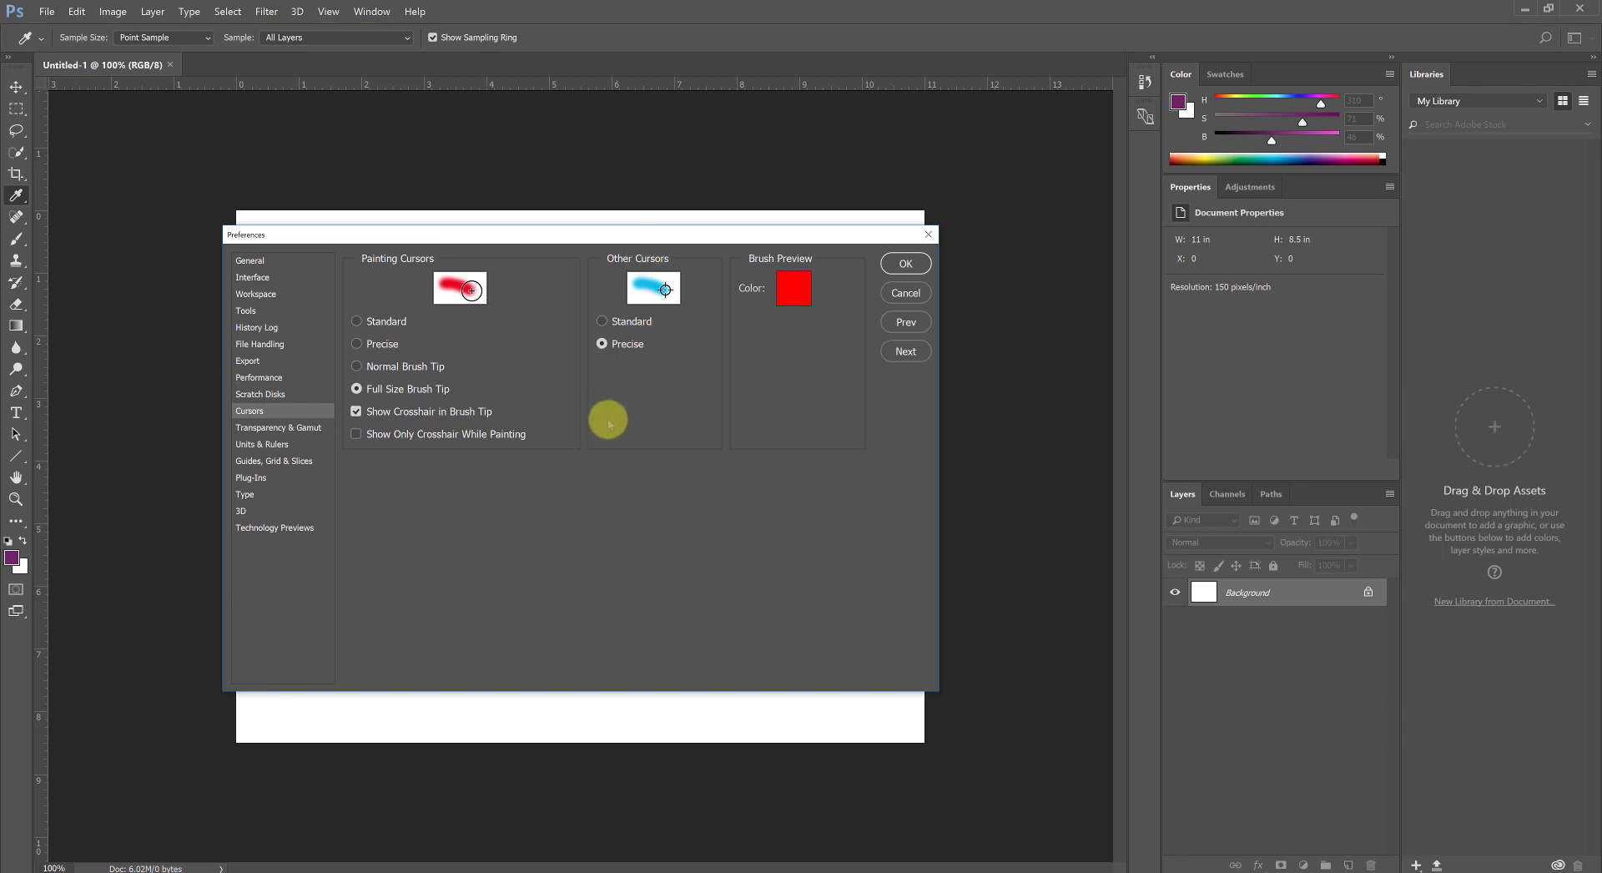
{"action": "left_click", "coordinate": [384, 393]}
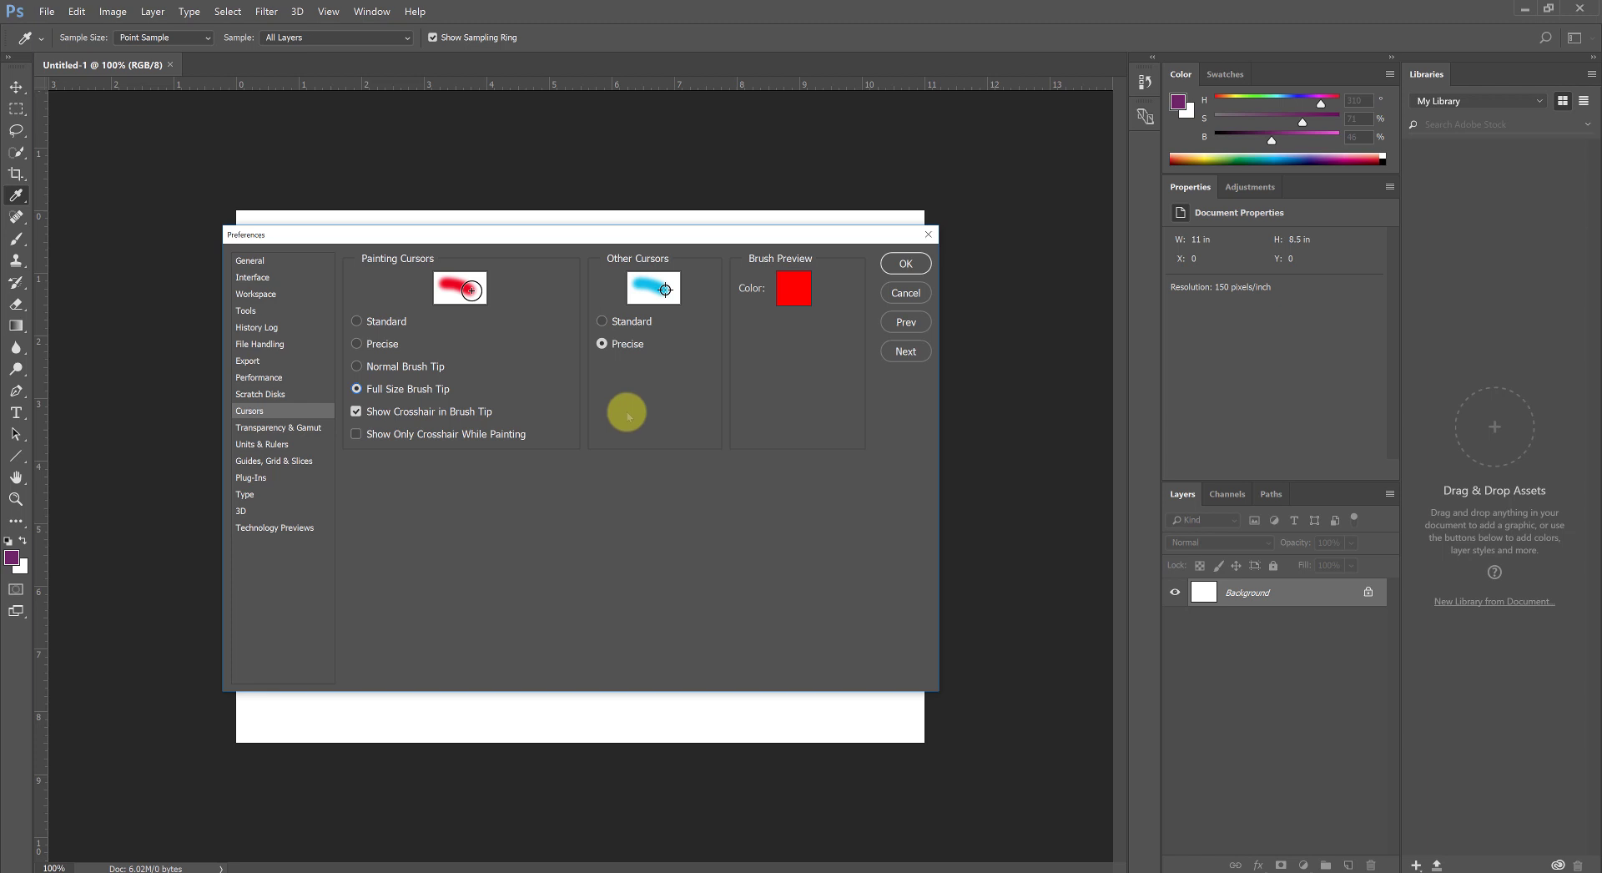
Step through Transparency & Gamut and Units & Rulers to Guides, Grid & Slices.
{"action": "left_click", "coordinate": [279, 428]}
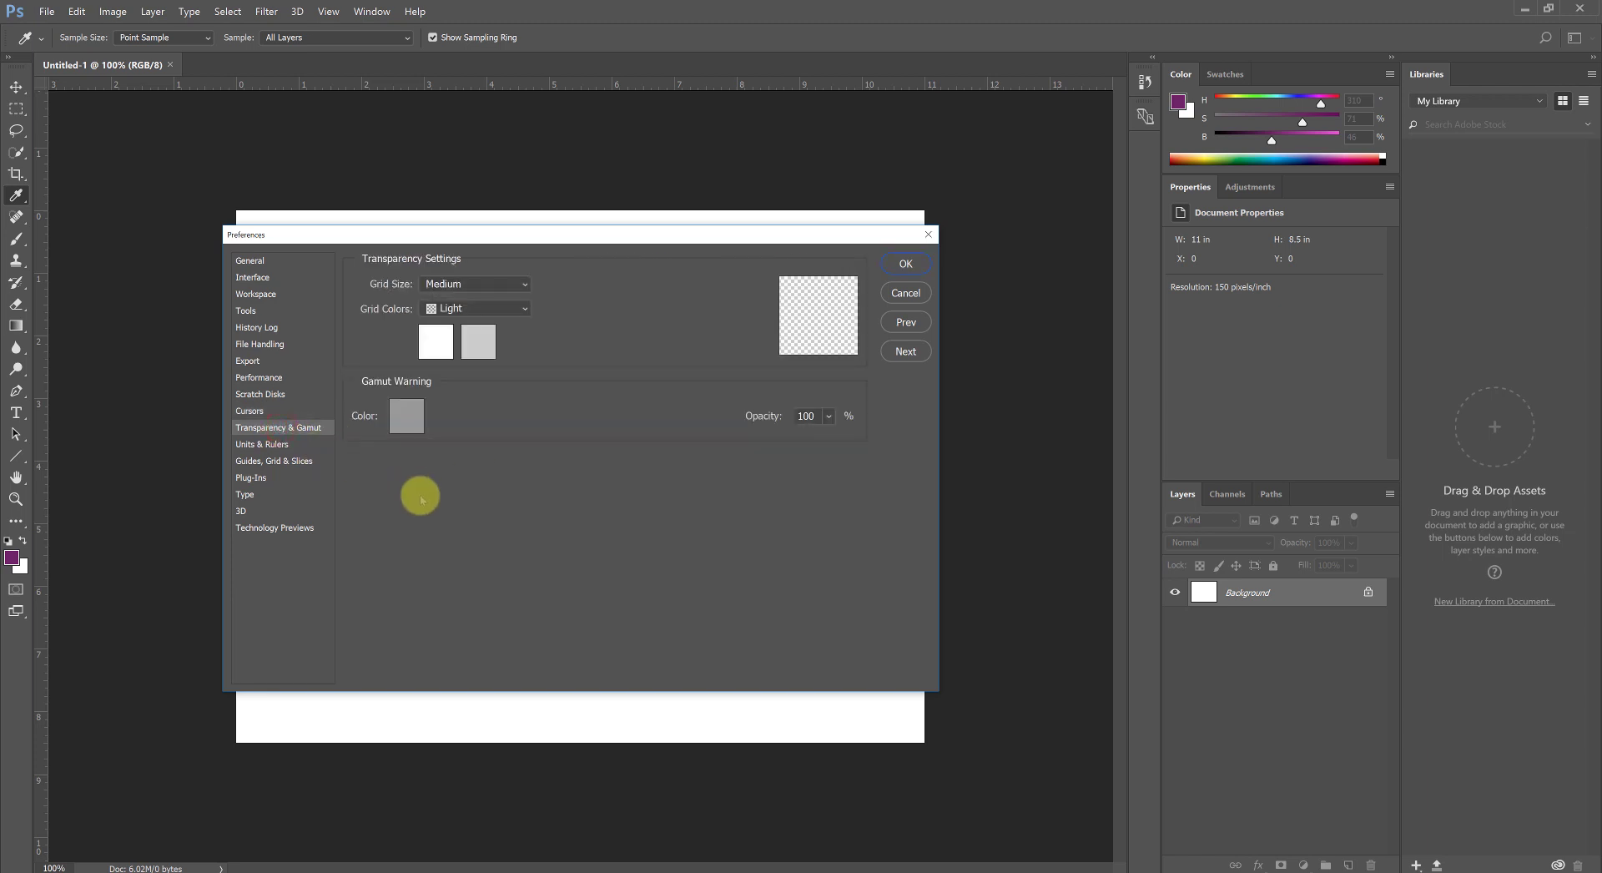
{"action": "left_click", "coordinate": [276, 444]}
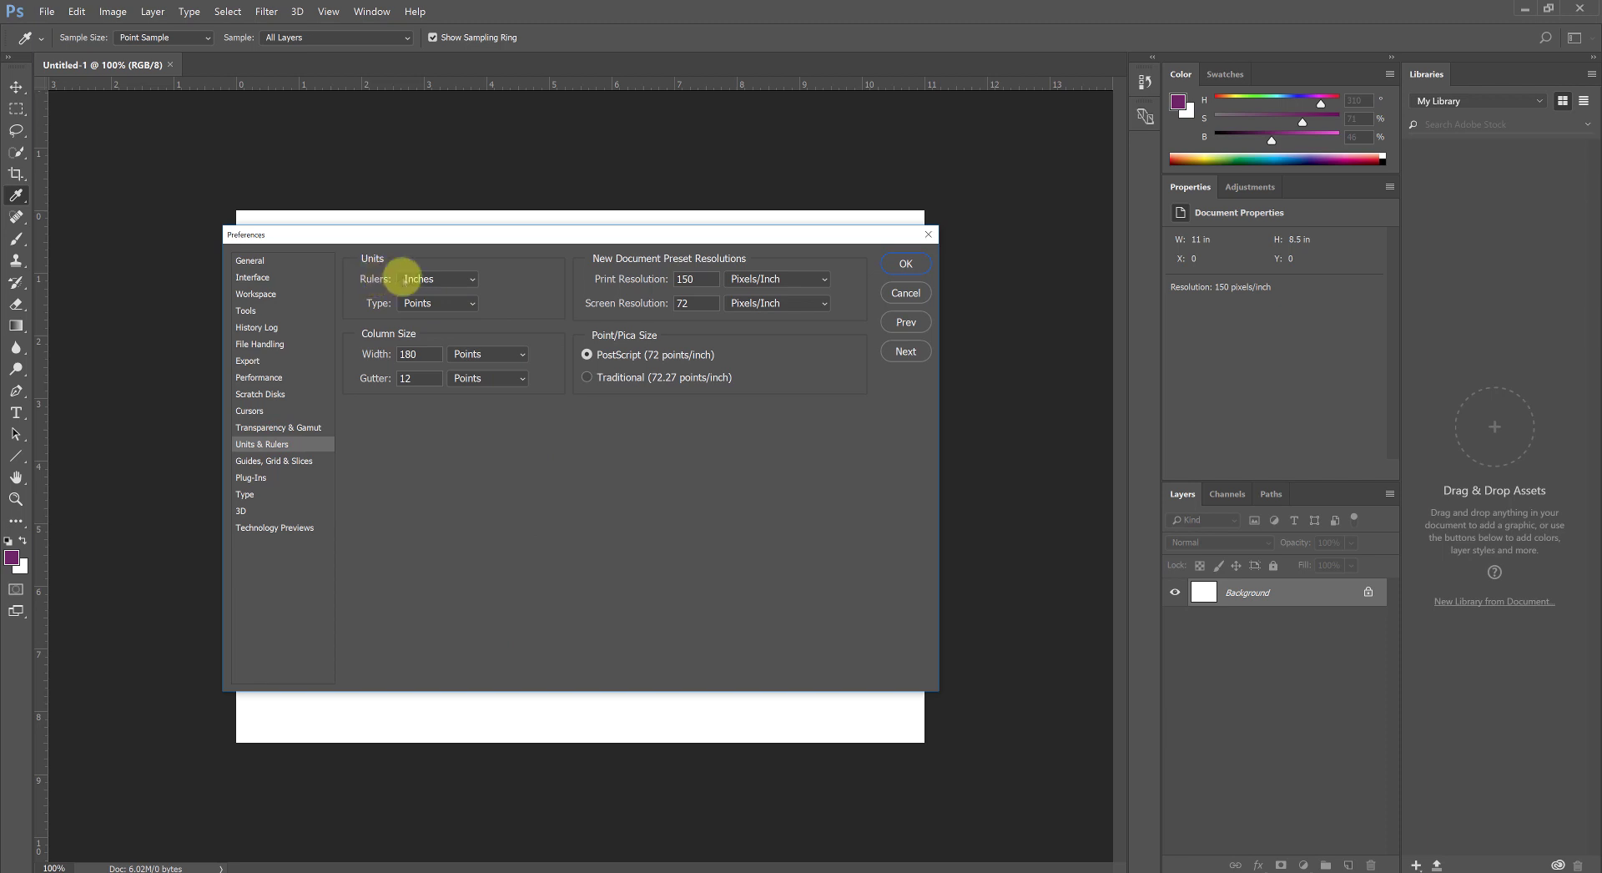
{"action": "left_click", "coordinate": [295, 461]}
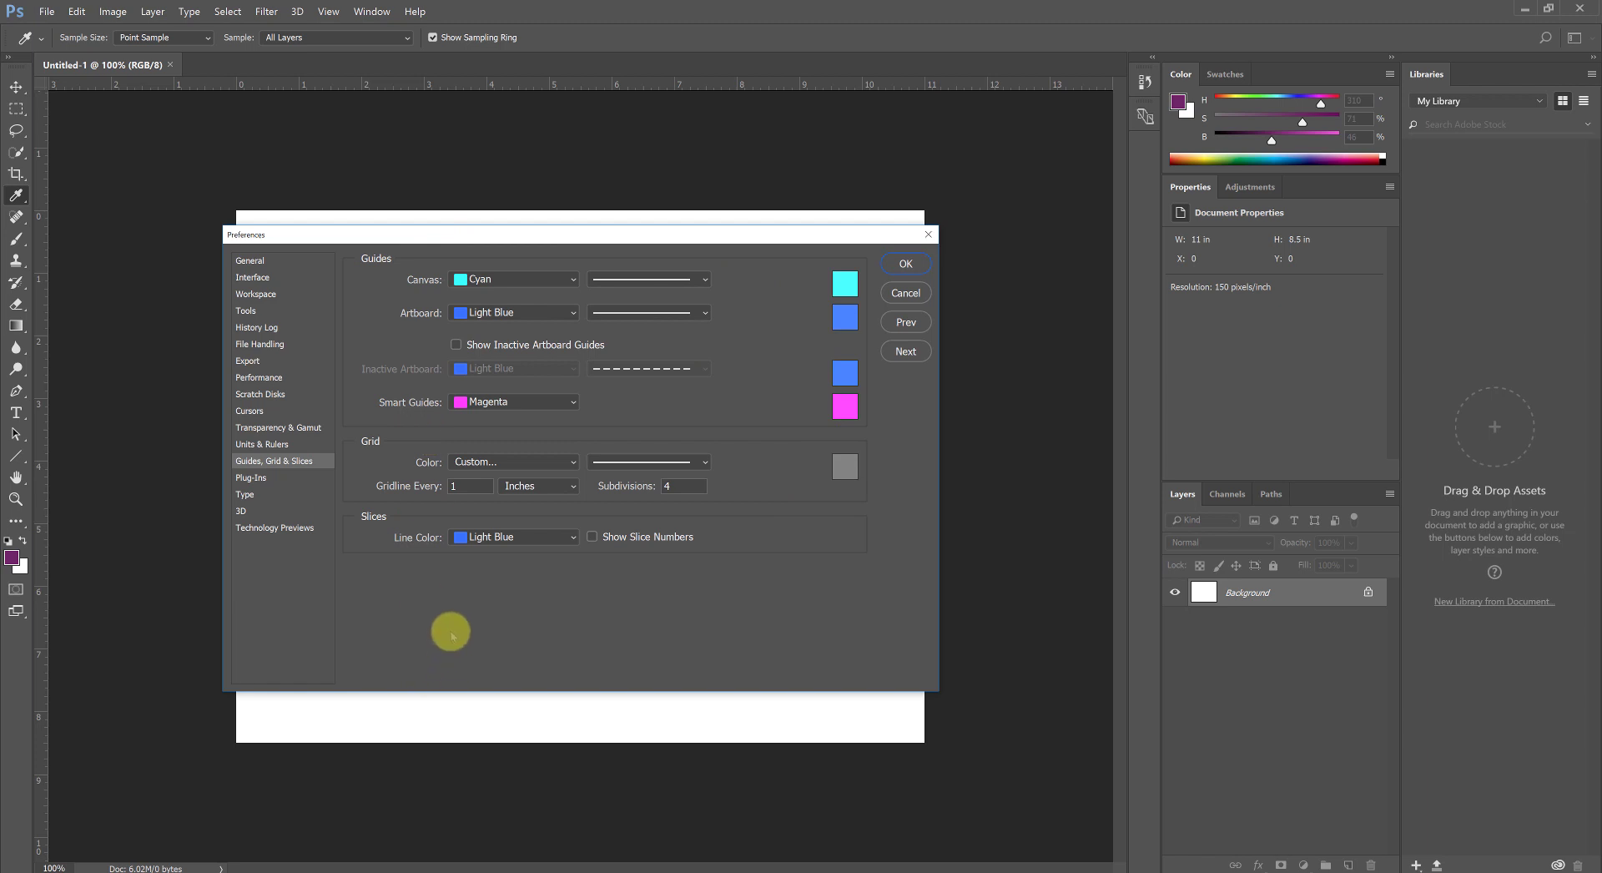
Step through Plug-Ins and Type to the Technology Previews page.
{"action": "left_click", "coordinate": [265, 477]}
{"action": "left_click", "coordinate": [263, 493]}
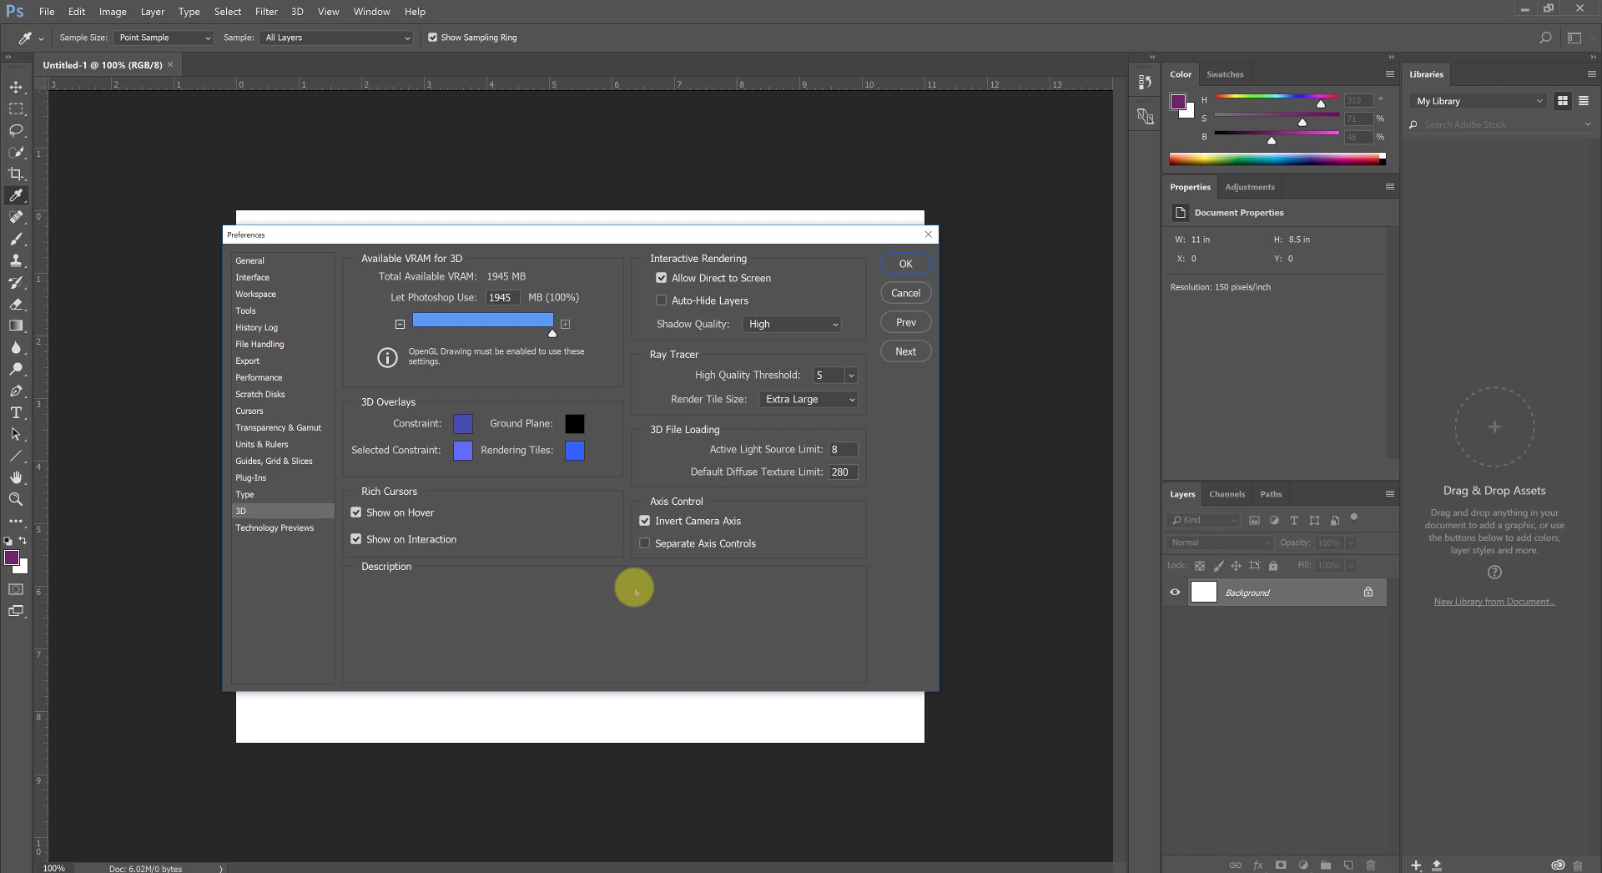
{"action": "left_click", "coordinate": [254, 526]}
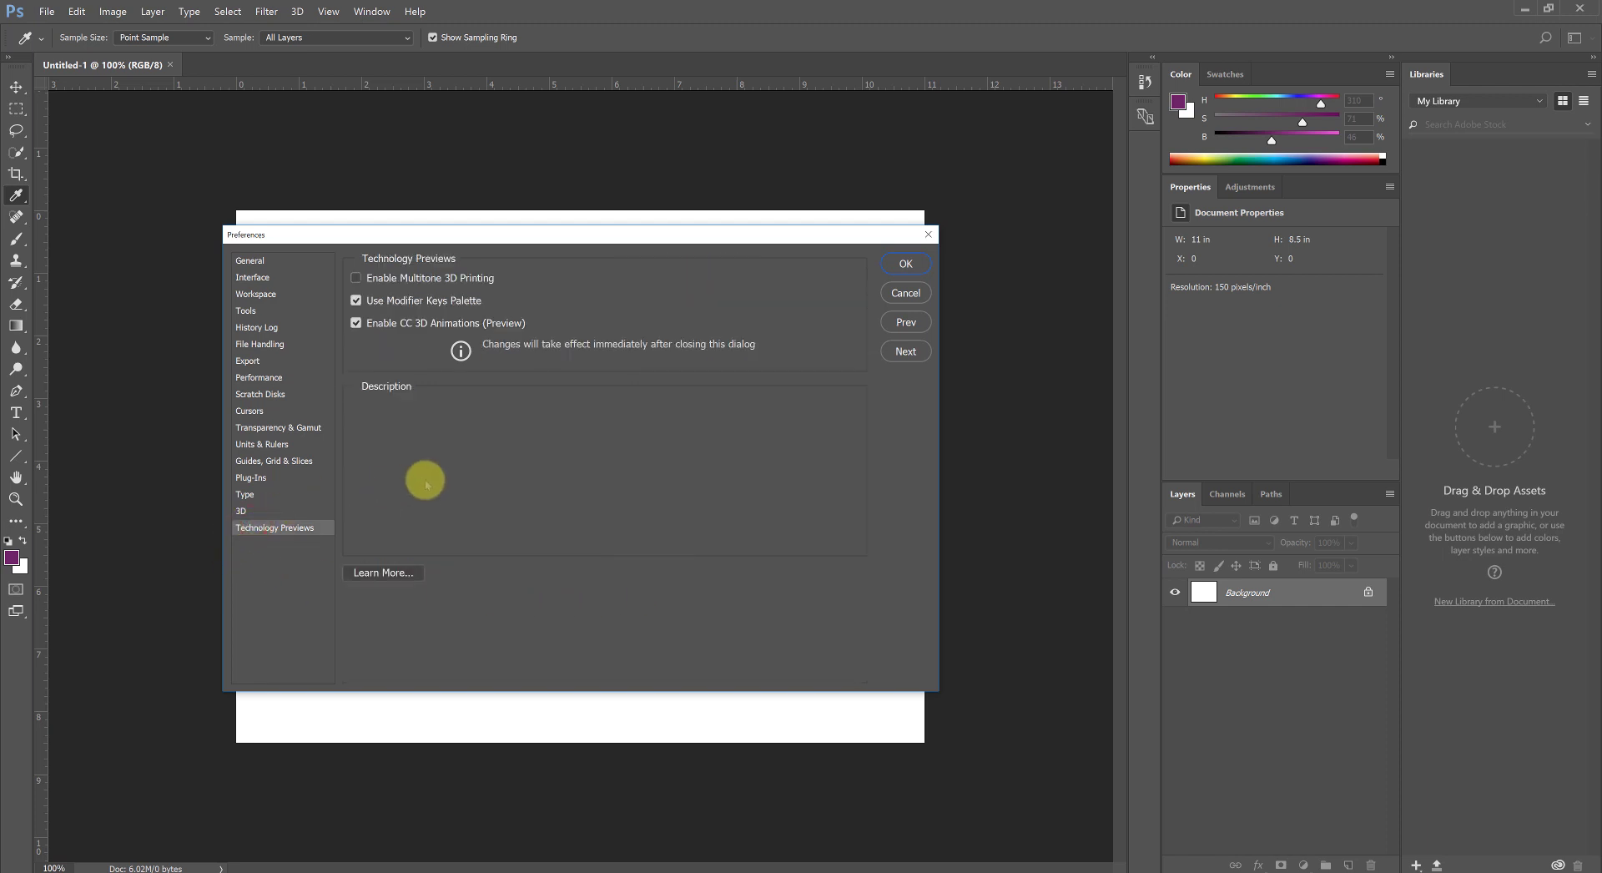